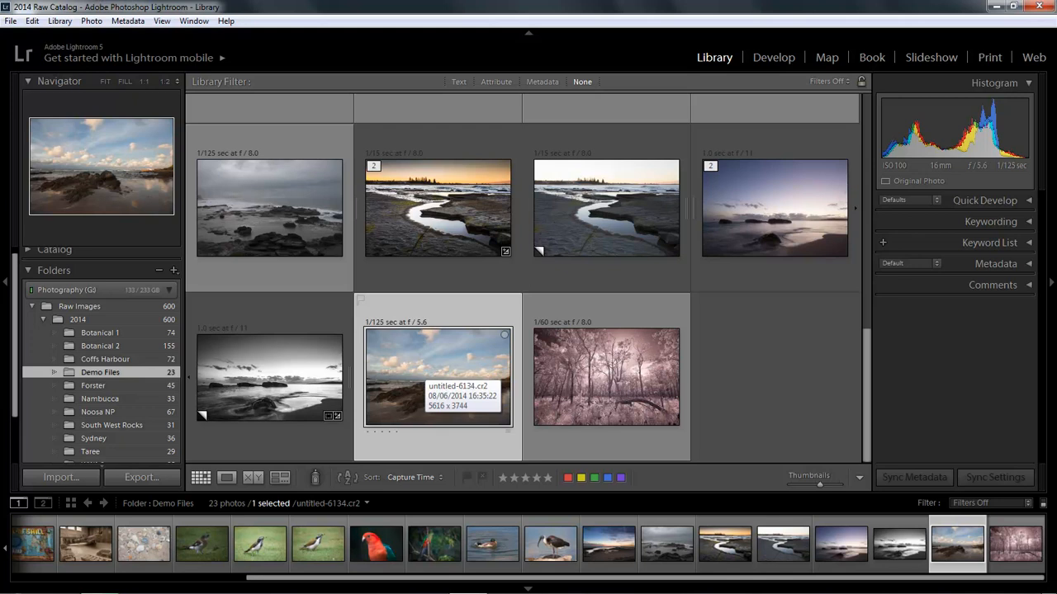
# Review the shooting details in the metadata of the green-labelled beach photo untitled-6134.cr2
pyautogui.press('d')
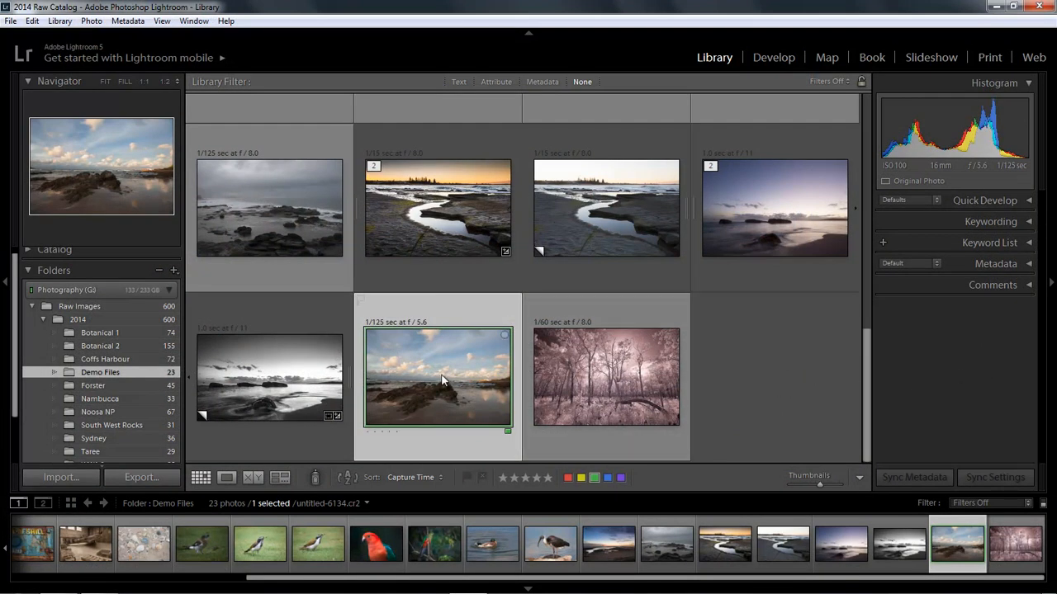
pyautogui.click(1028, 264)
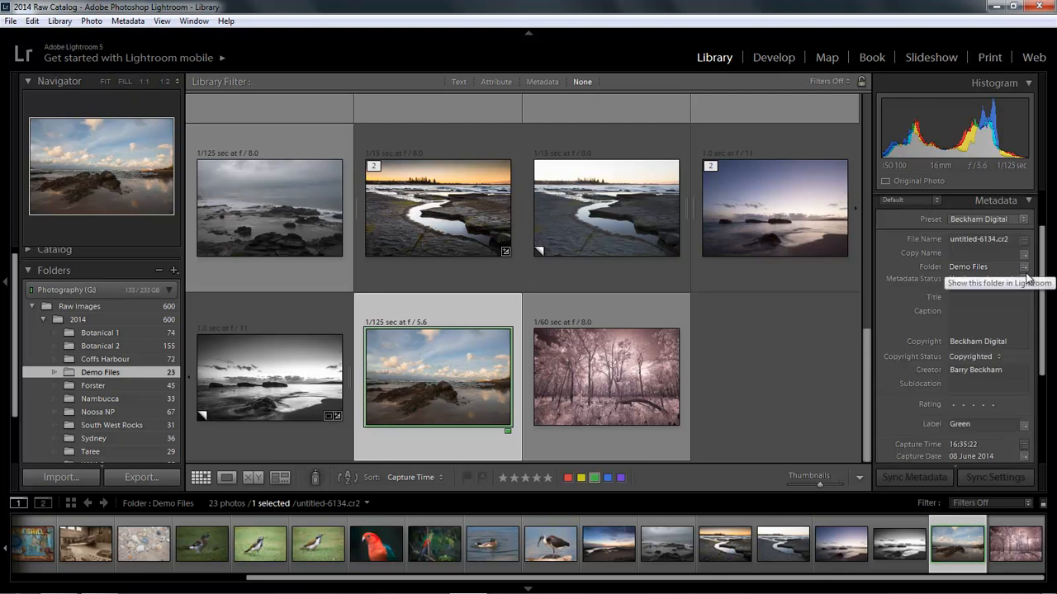
pyautogui.scroll(-3, 1042, 288)
pyautogui.scroll(-3, 1042, 287)
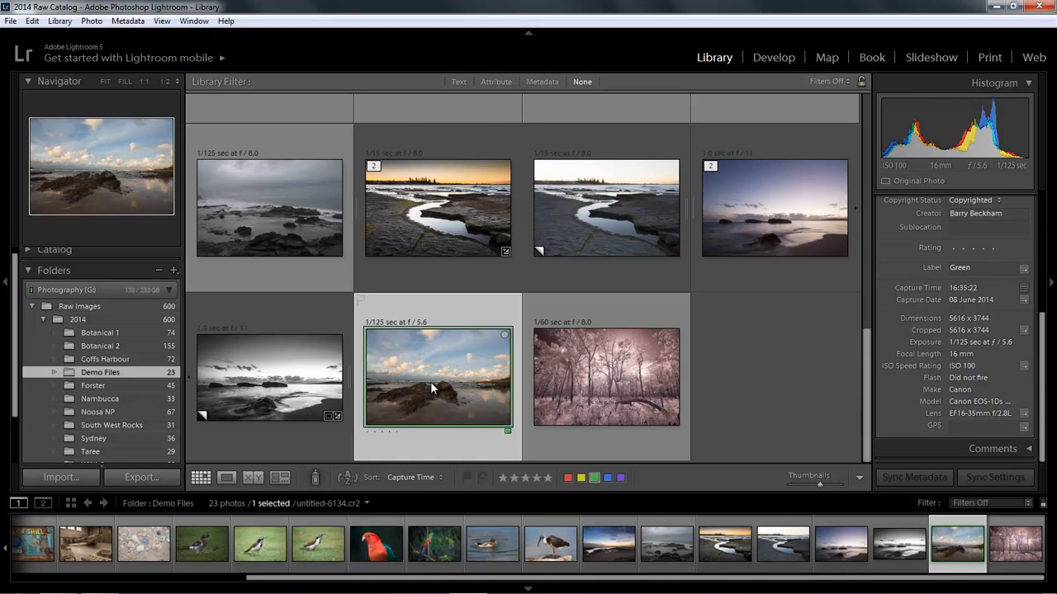
# Open the beach photo for developing and enlarge it by hiding every panel except the adjustment panel
pyautogui.click(772, 60)
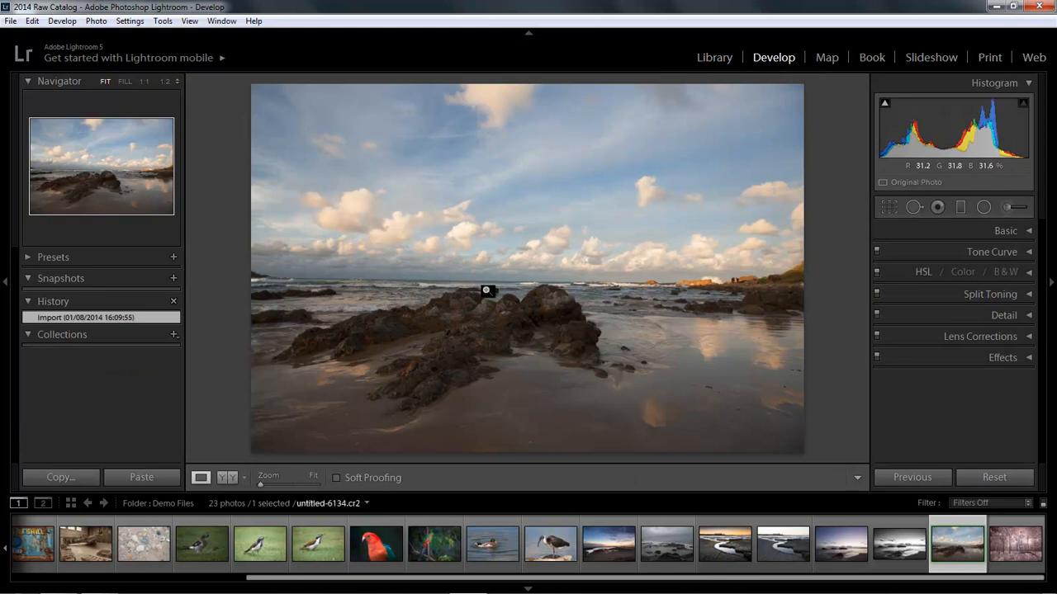
pyautogui.hotkey('shift', 'Tab')
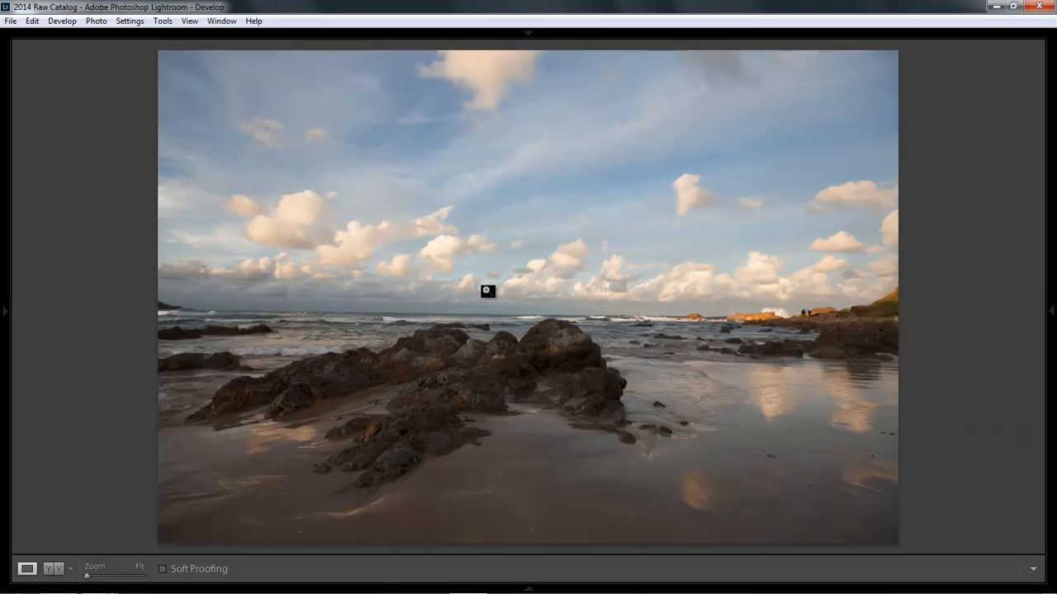
pyautogui.press('F8')
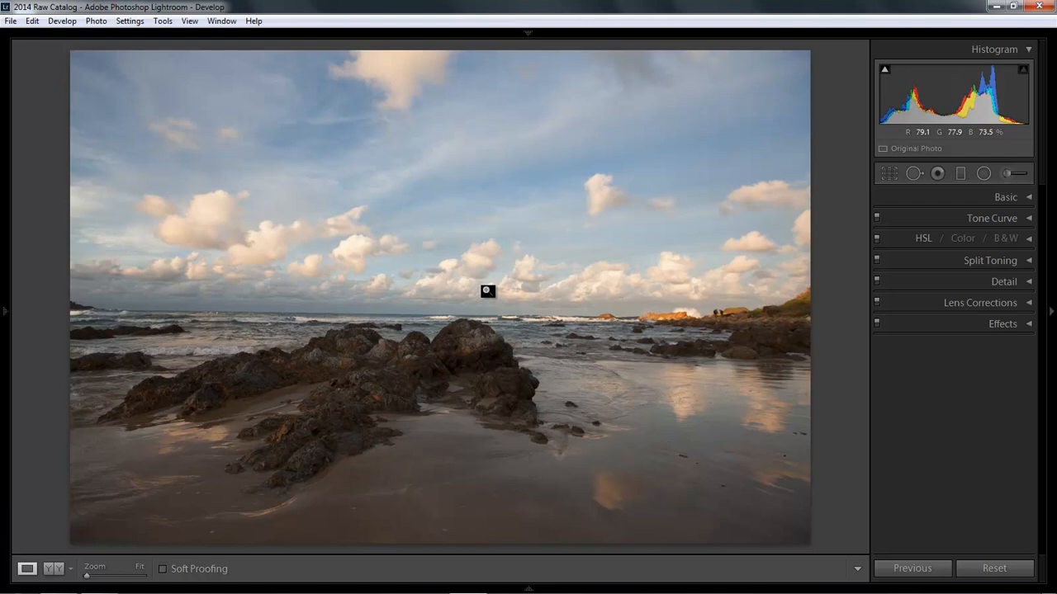
# Enable Remove Chromatic Aberration in the lens corrections for the photo
pyautogui.click(1028, 304)
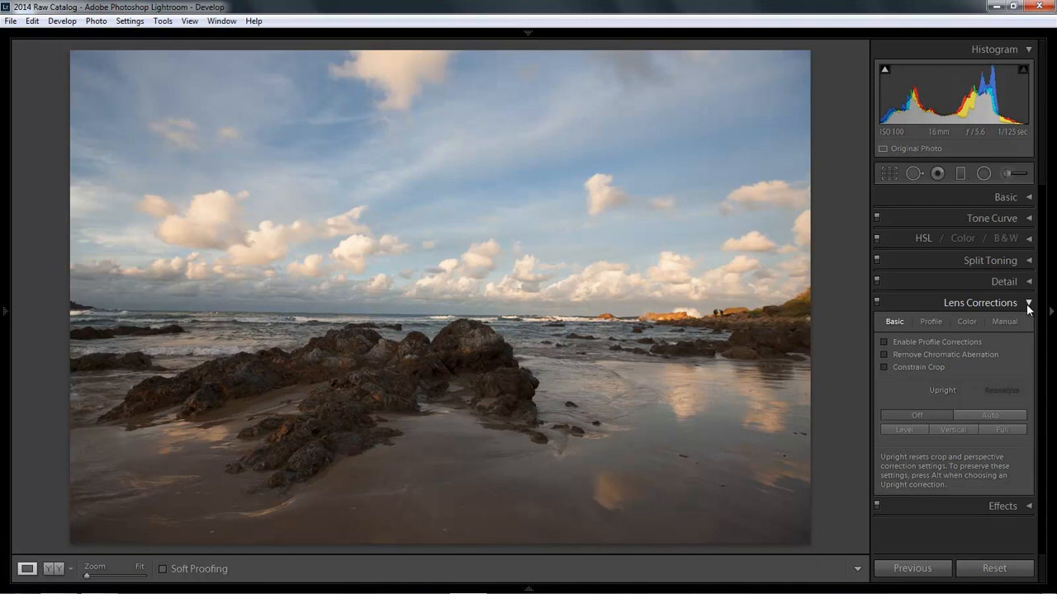
pyautogui.click(884, 355)
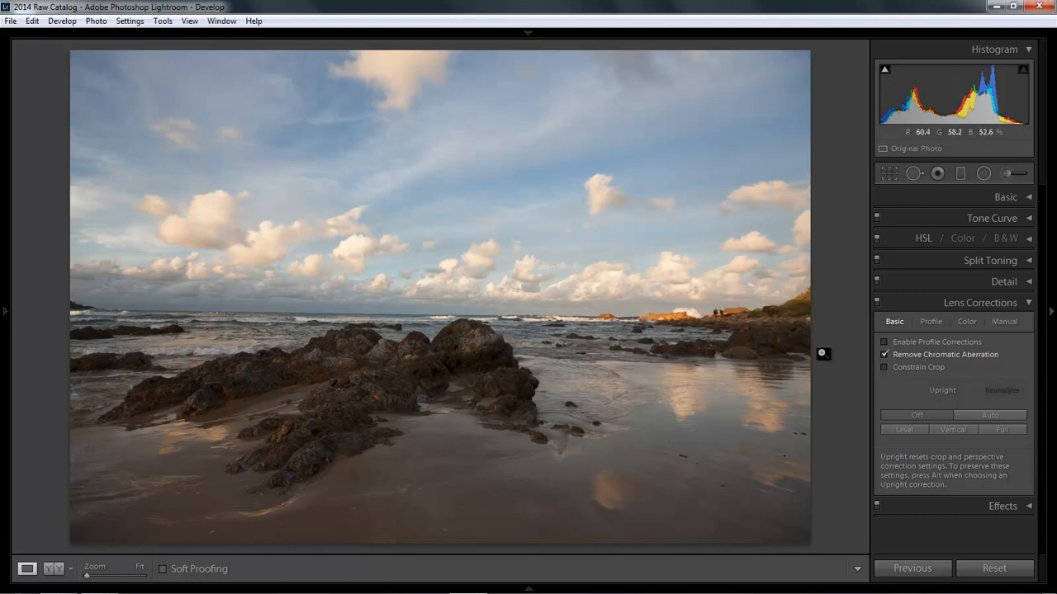
pyautogui.click(1028, 304)
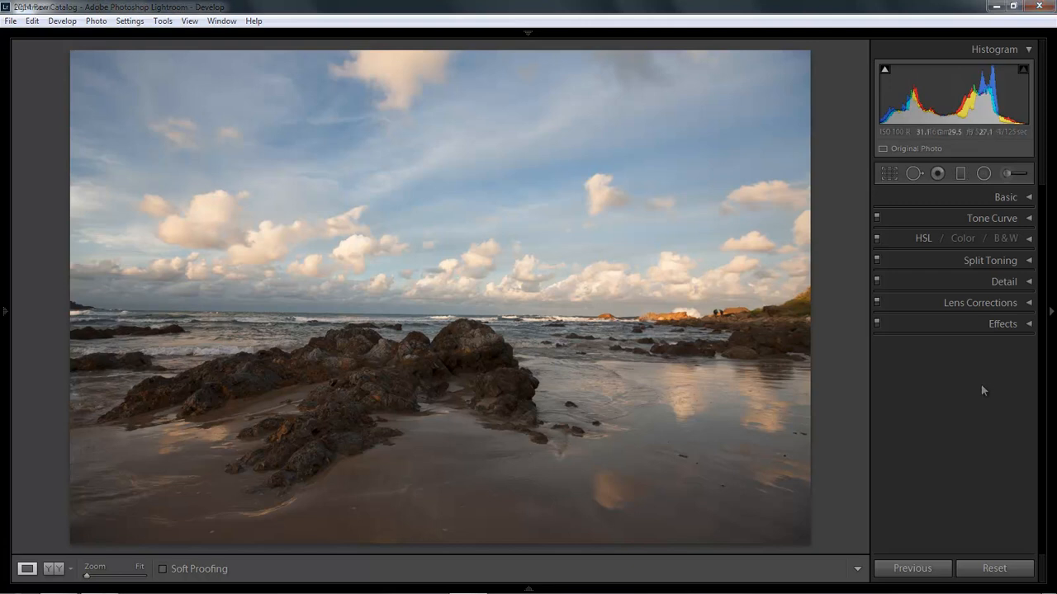
# Straighten the photo to an angle of -0.83 by aligning it along the sea horizon, and apply the crop
pyautogui.click(887, 174)
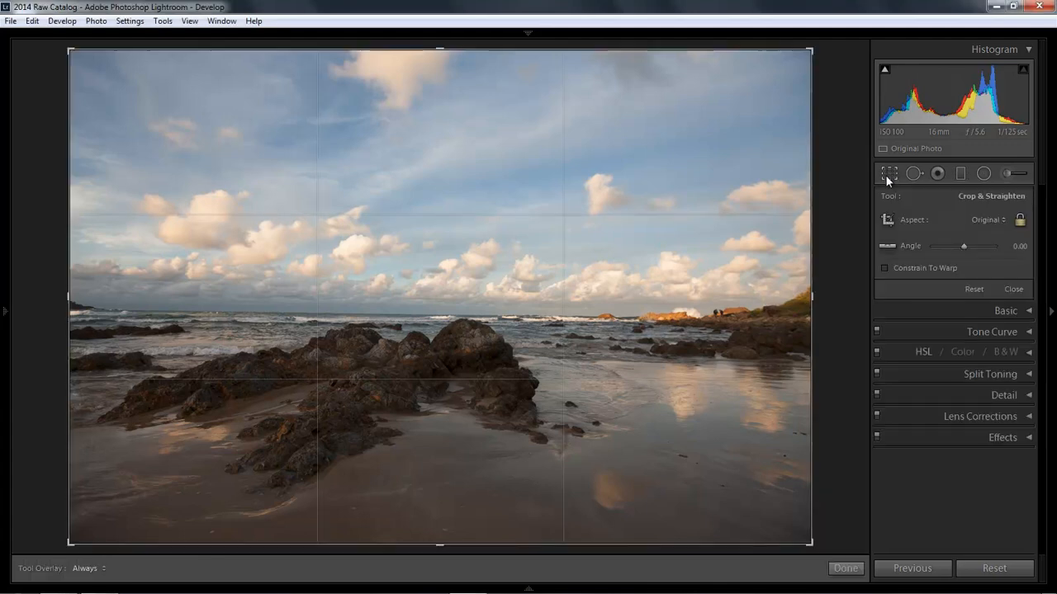
pyautogui.click(888, 246)
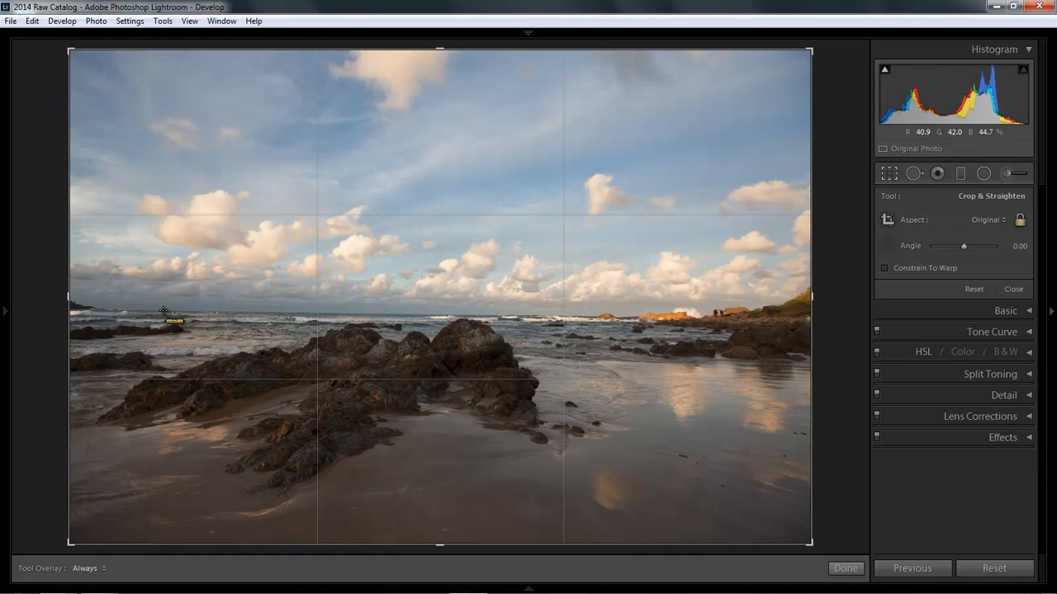
pyautogui.moveTo(160, 311); pyautogui.dragTo(526, 319)
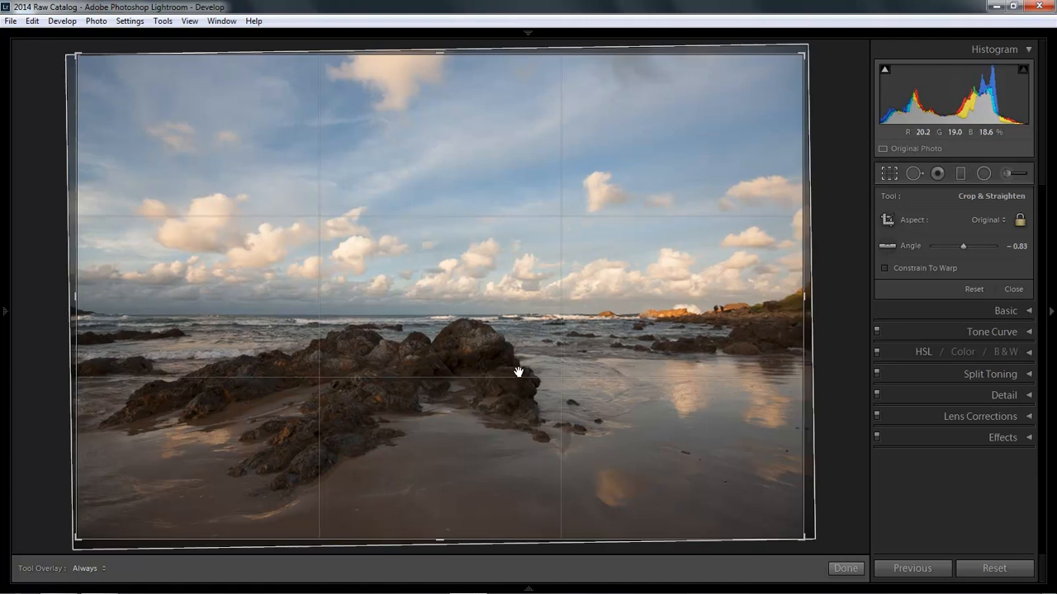
pyautogui.press('Return')
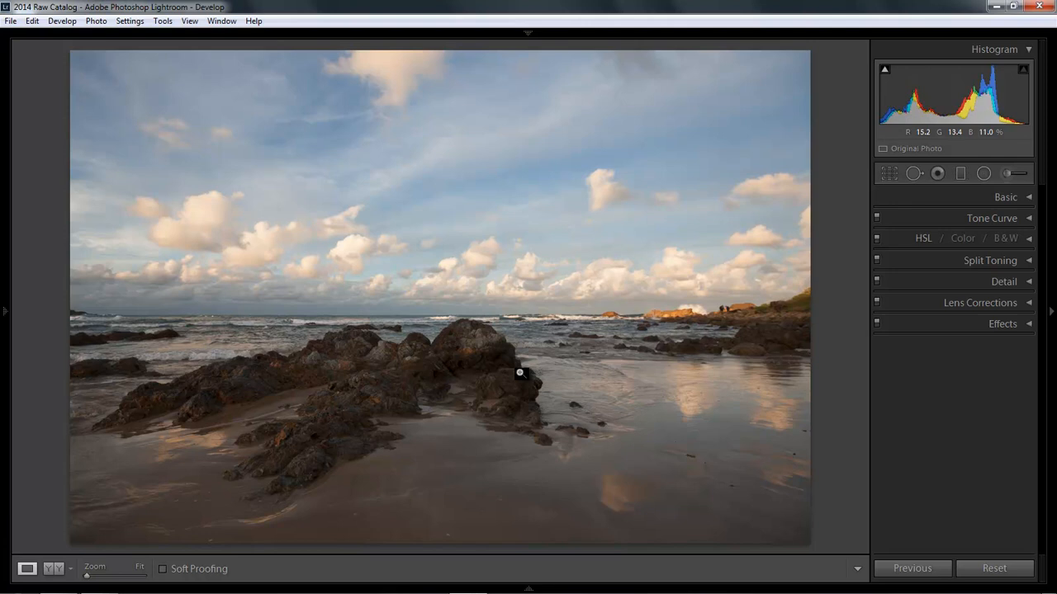
# Crop the photo to a custom unlocked aspect ratio, trimming the foreground sand while keeping nearly the full width
pyautogui.click(889, 174)
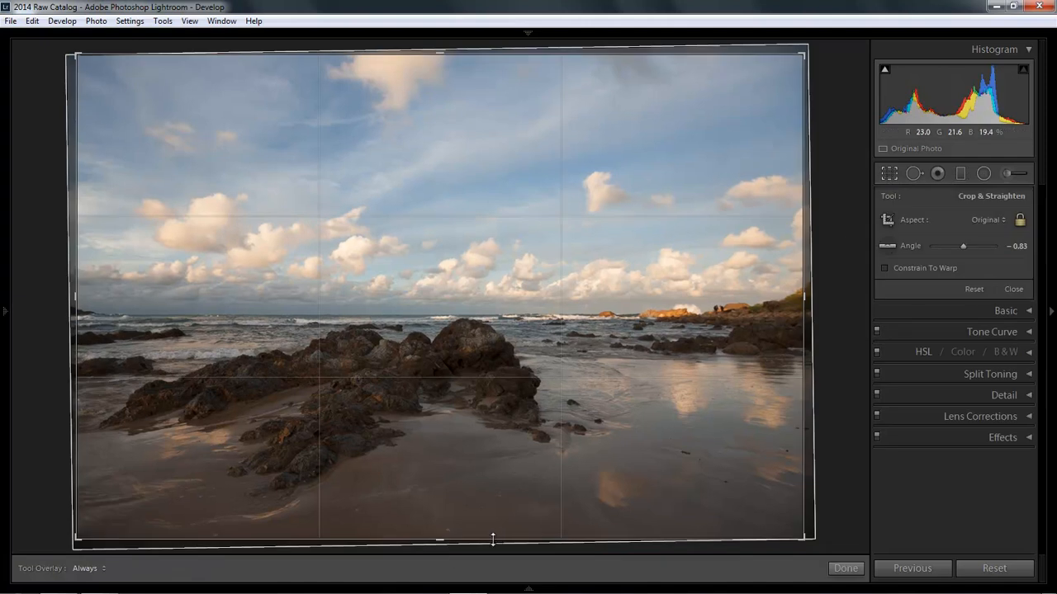
pyautogui.moveTo(438, 542); pyautogui.dragTo(438, 527)
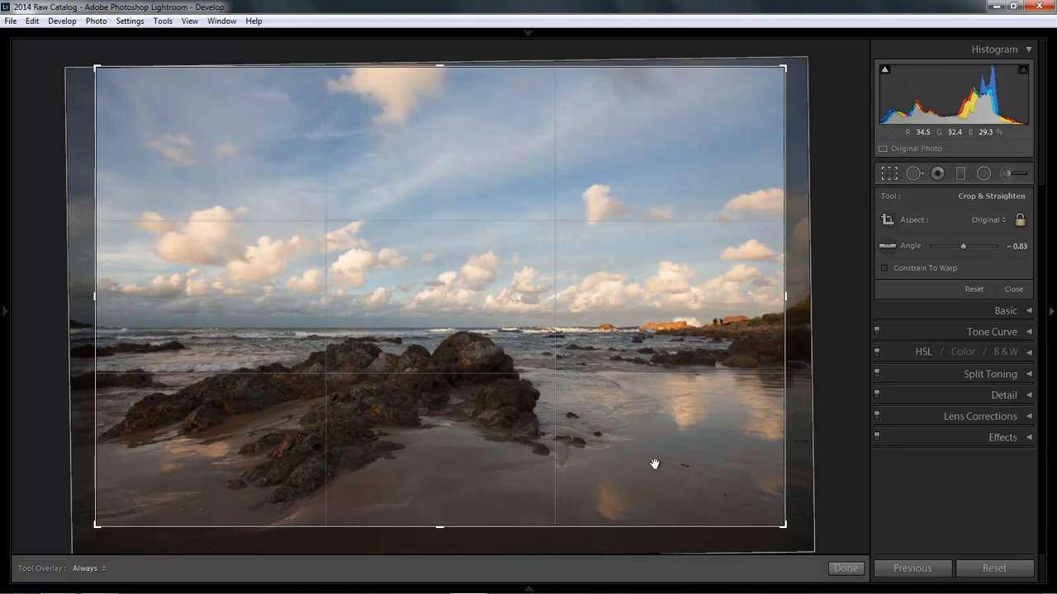
pyautogui.click(1019, 222)
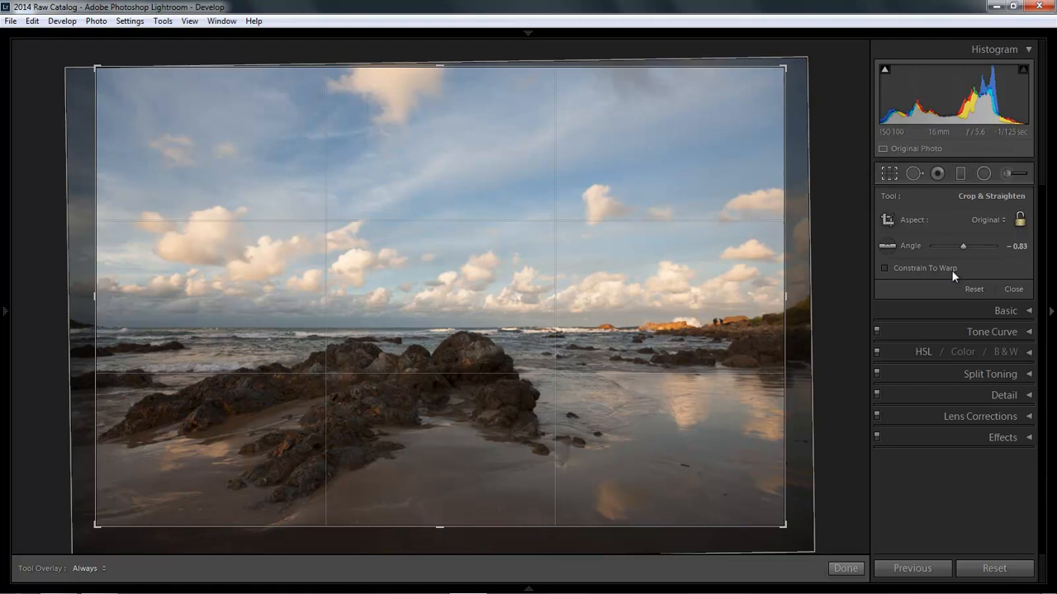
pyautogui.moveTo(440, 526)
pyautogui.mouseDown()
pyautogui.moveTo(436, 548)
pyautogui.moveTo(436, 523)
pyautogui.mouseUp()
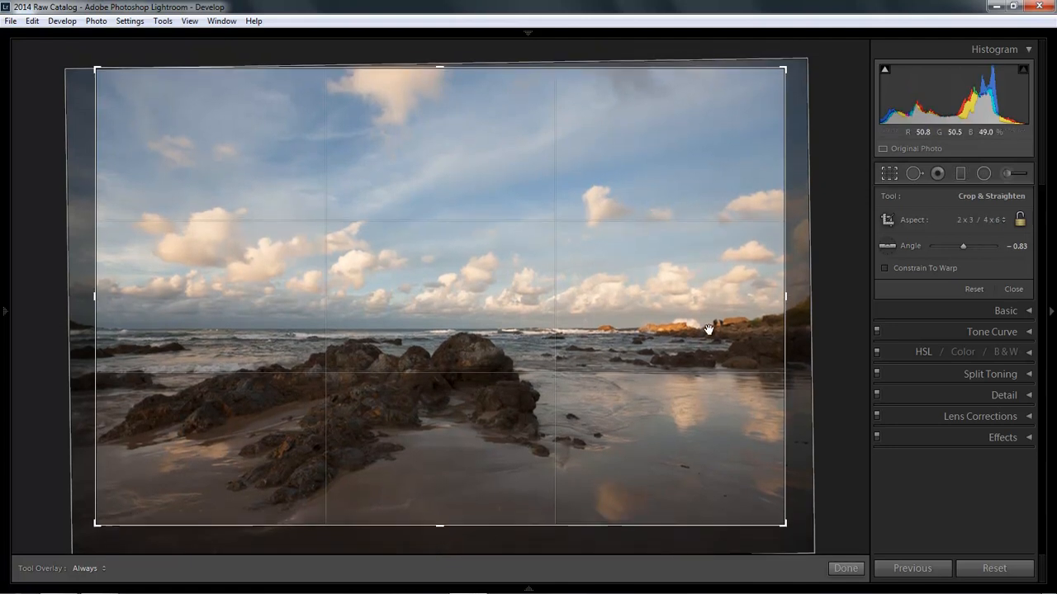
pyautogui.moveTo(787, 295); pyautogui.dragTo(799, 296)
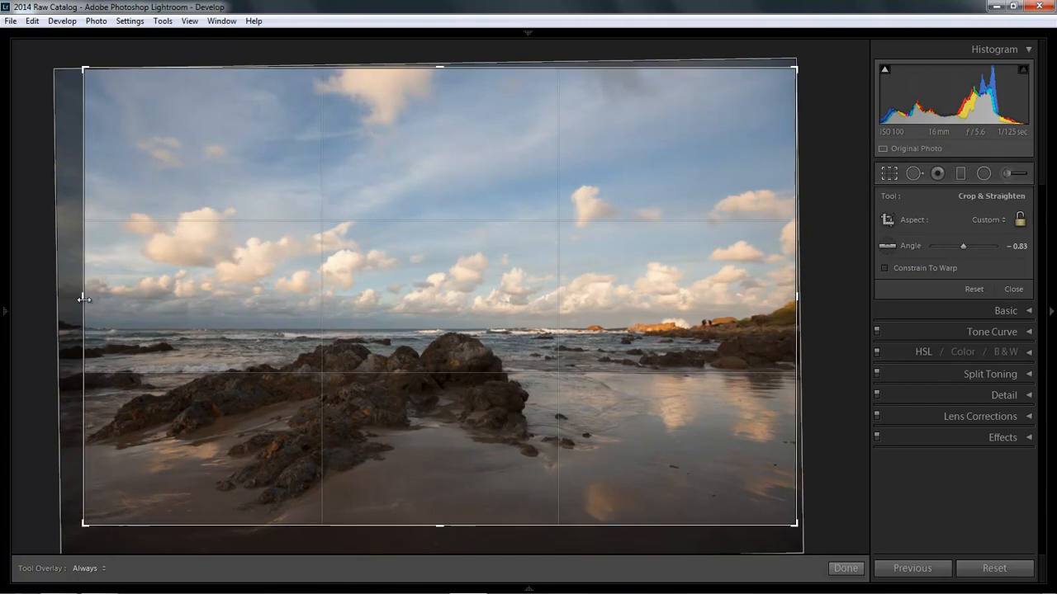
pyautogui.moveTo(82, 301); pyautogui.dragTo(60, 302)
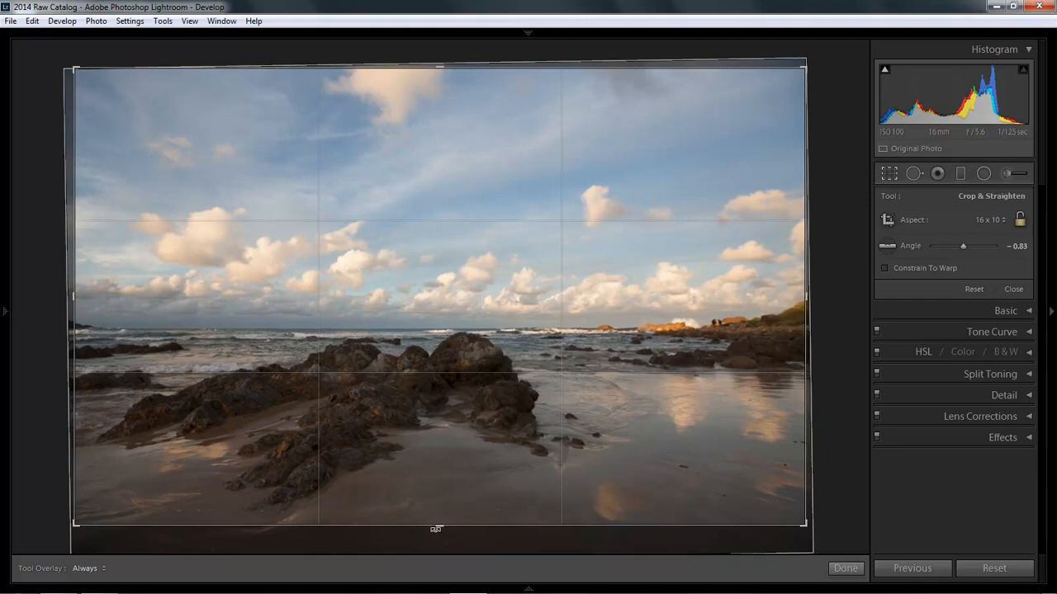
pyautogui.moveTo(437, 528); pyautogui.dragTo(439, 523)
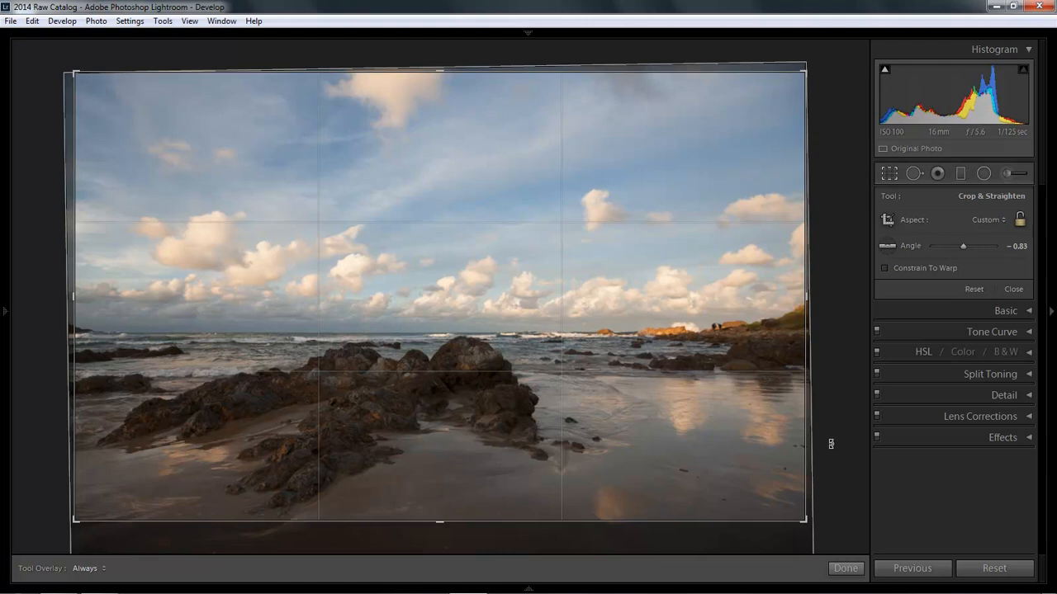
pyautogui.press('r')
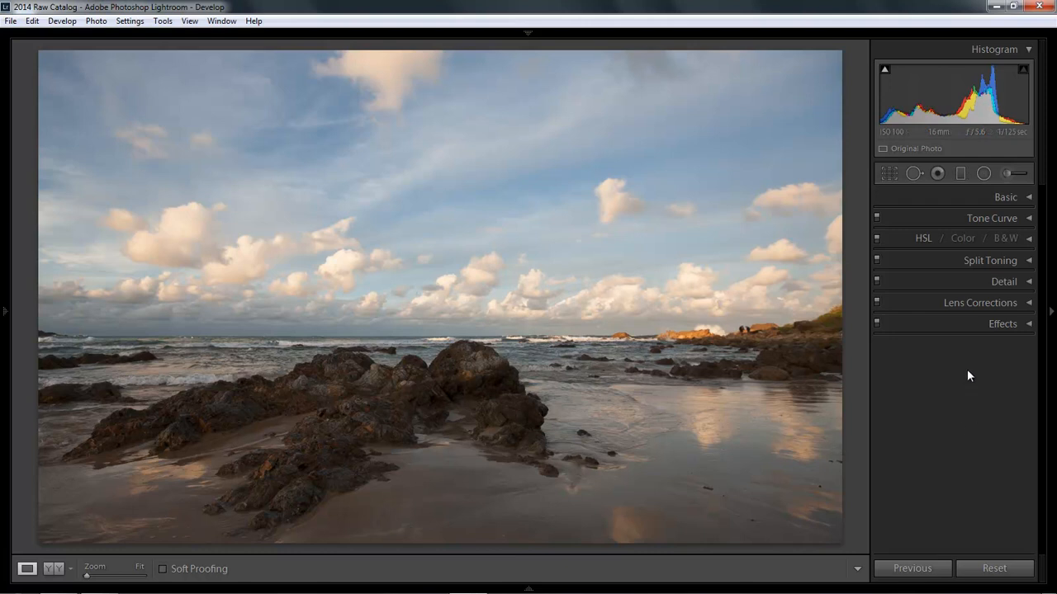
# Show the Basic and Split Toning adjustments and check the photo for clipped shadows and highlights
pyautogui.click(1024, 198)
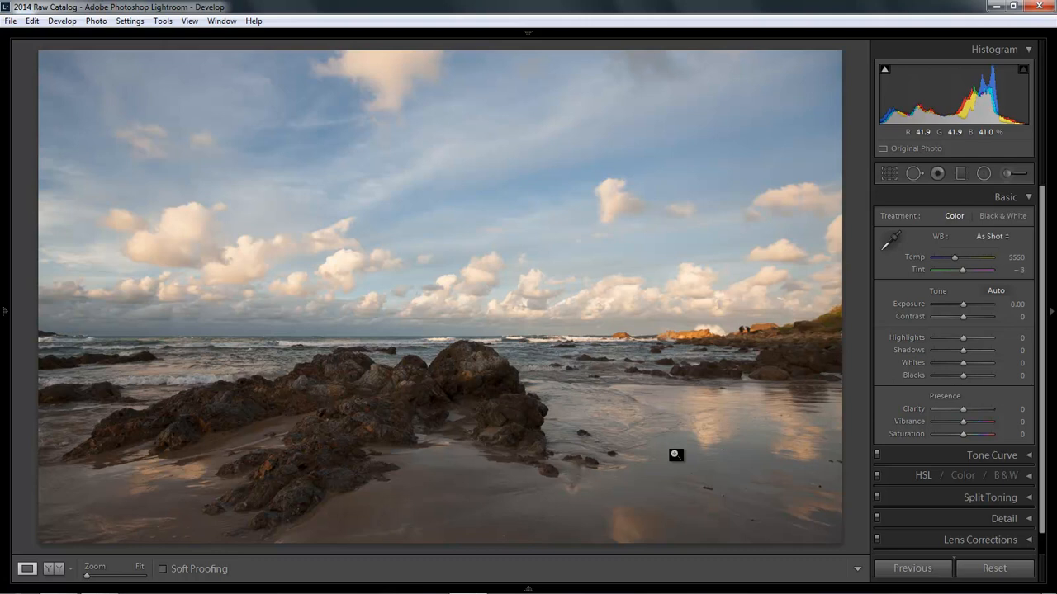
pyautogui.hotkey('ctrl', '4')
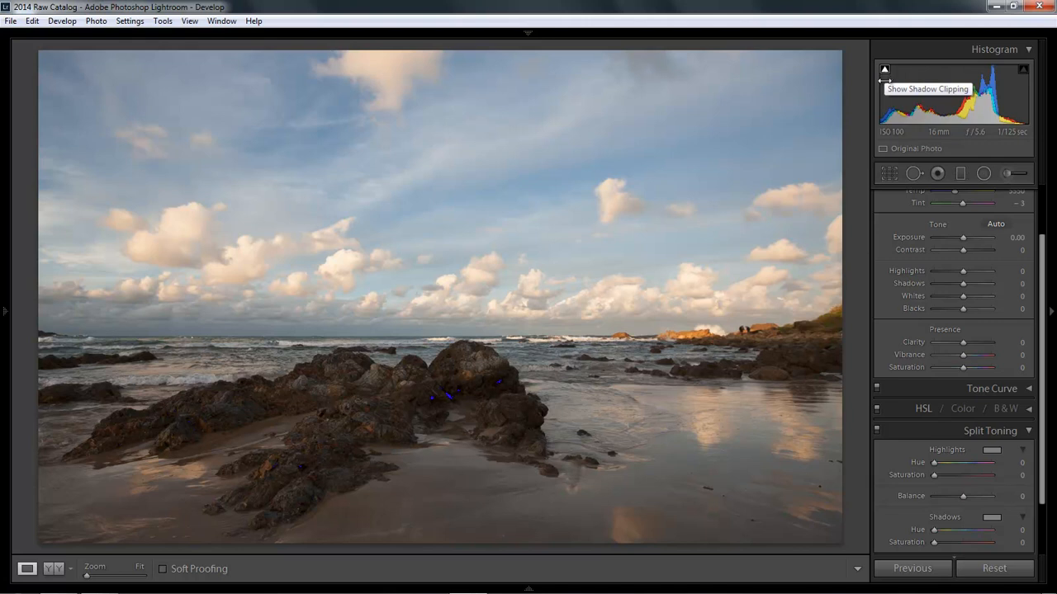
pyautogui.press('j')
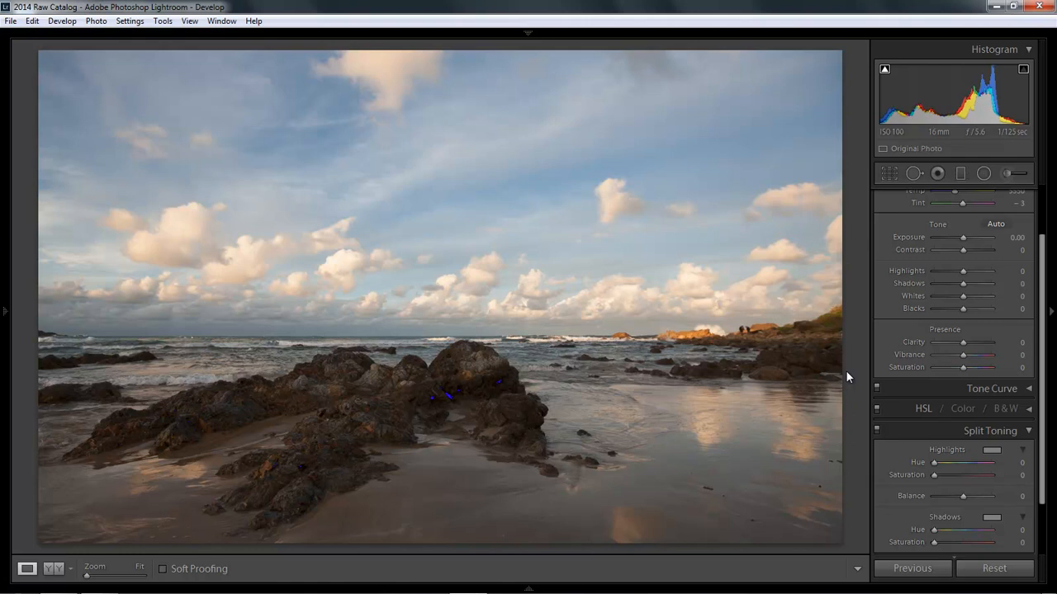
pyautogui.press('j')
# Set Clarity to +56, comparing the photo with Clarity reset to its default along the way
pyautogui.click(981, 342)
pyautogui.moveTo(978, 343); pyautogui.dragTo(976, 343)
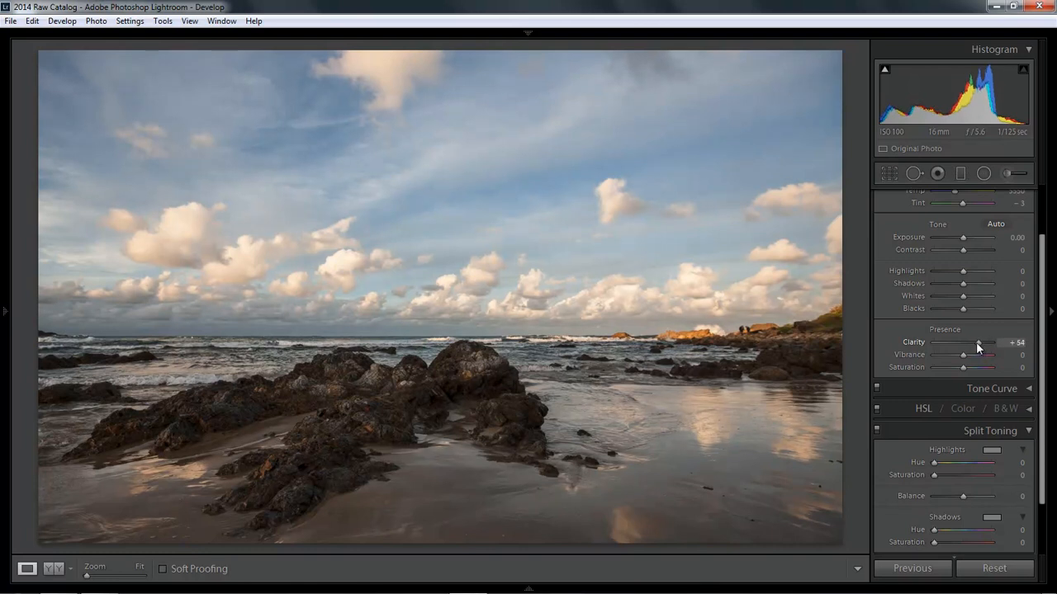
pyautogui.doubleClick(978, 343)
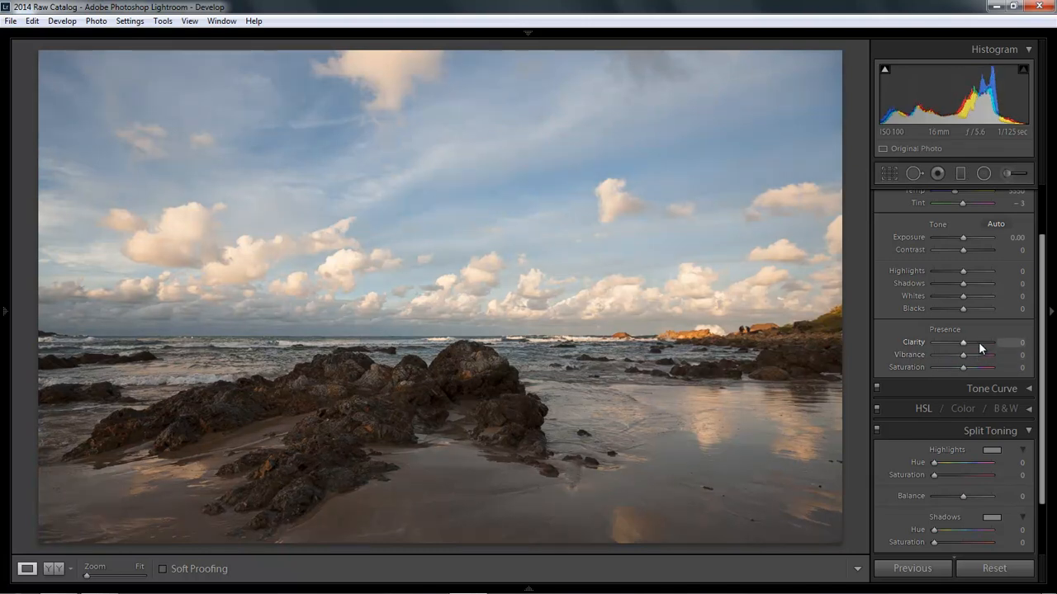
pyautogui.click(979, 343)
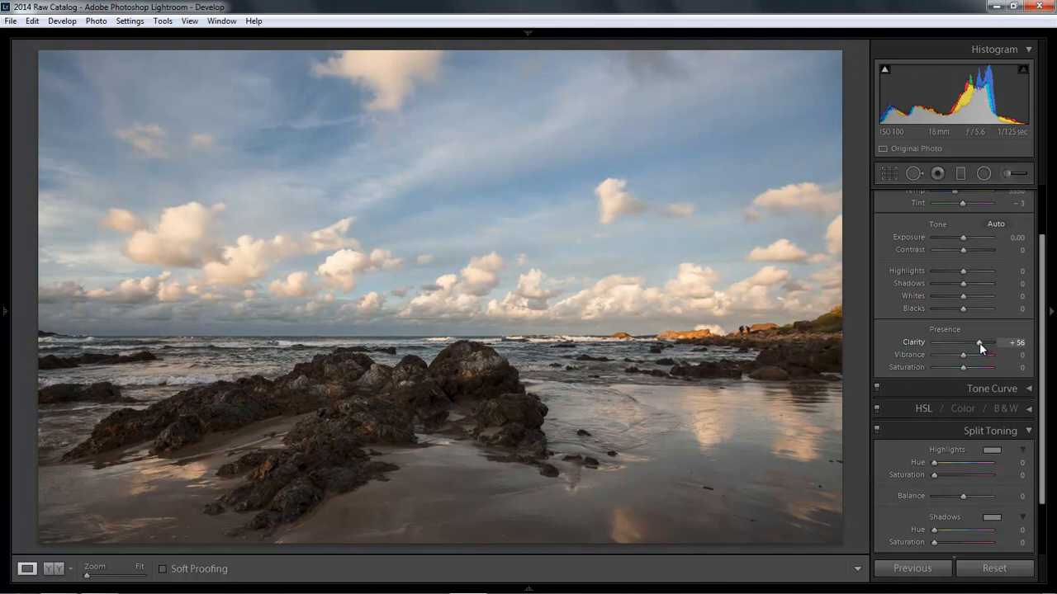
# Set Shadows to +59 to open up the rocks and raise Vibrance to +70
pyautogui.click(979, 284)
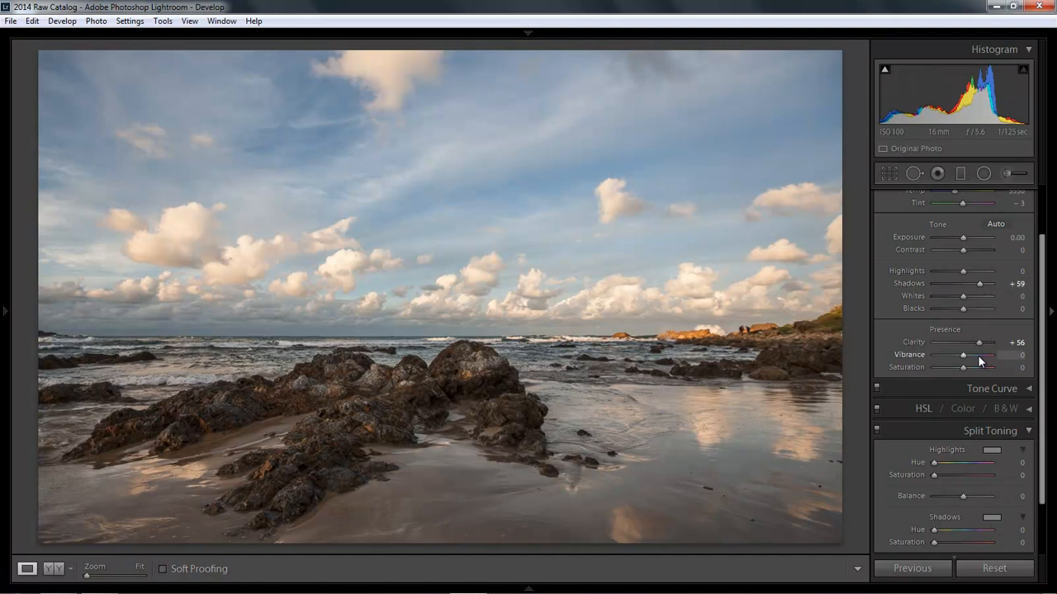
pyautogui.moveTo(978, 354); pyautogui.dragTo(981, 354)
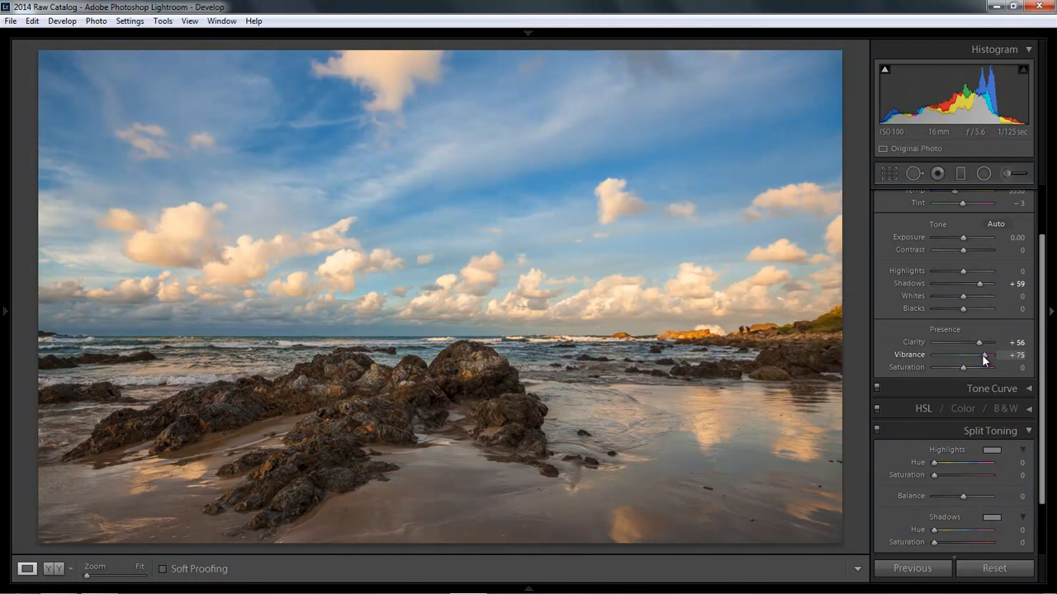
pyautogui.moveTo(983, 356); pyautogui.dragTo(981, 356)
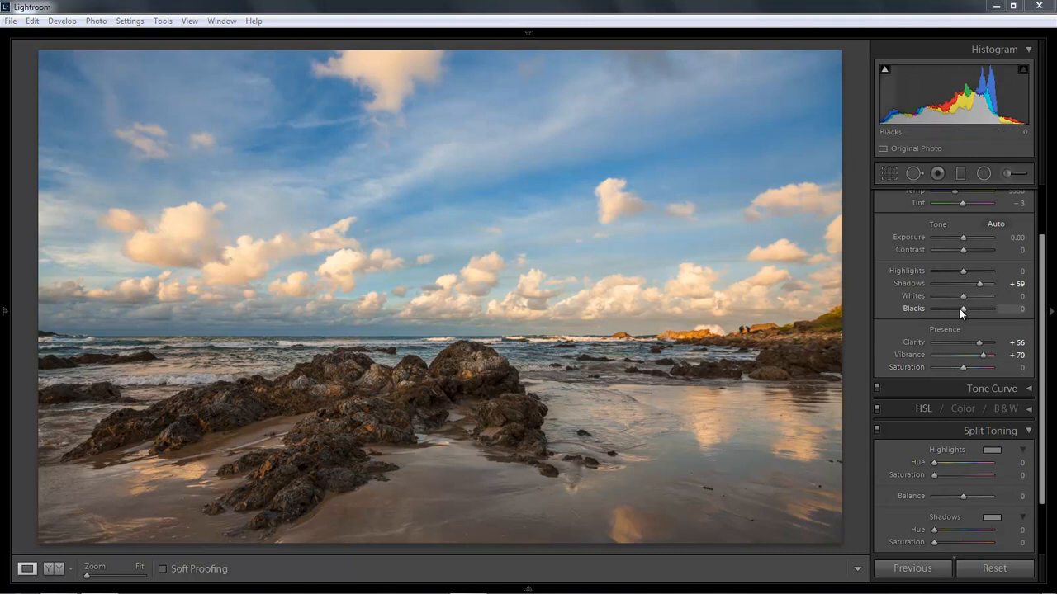
# Try lowering Blacks to about -40 and reset the adjustment to its default
pyautogui.moveTo(963, 309); pyautogui.dragTo(950, 311)
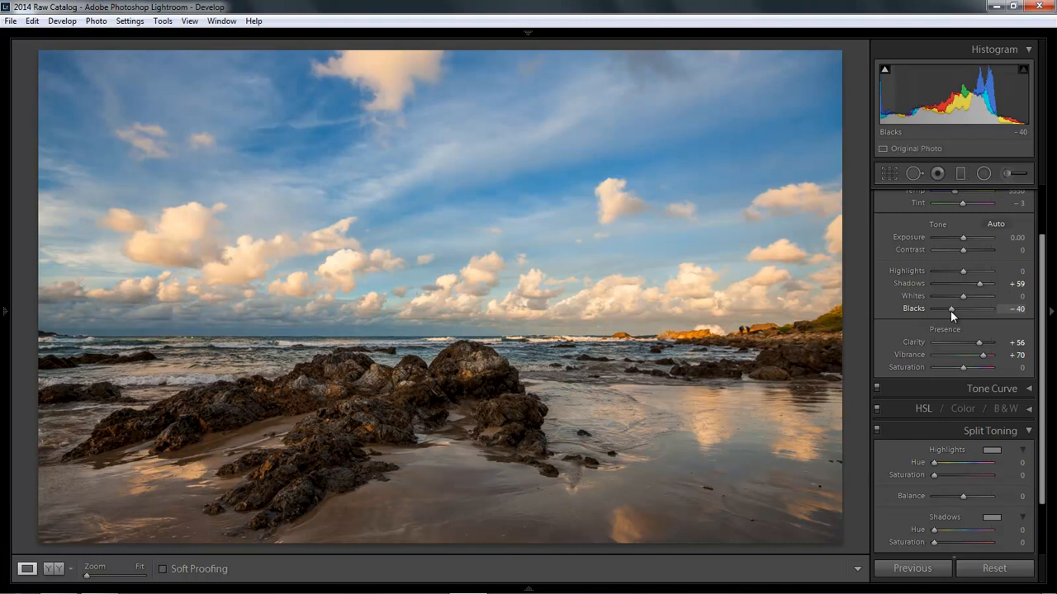
pyautogui.moveTo(951, 312); pyautogui.dragTo(953, 313)
pyautogui.doubleClick(953, 312)
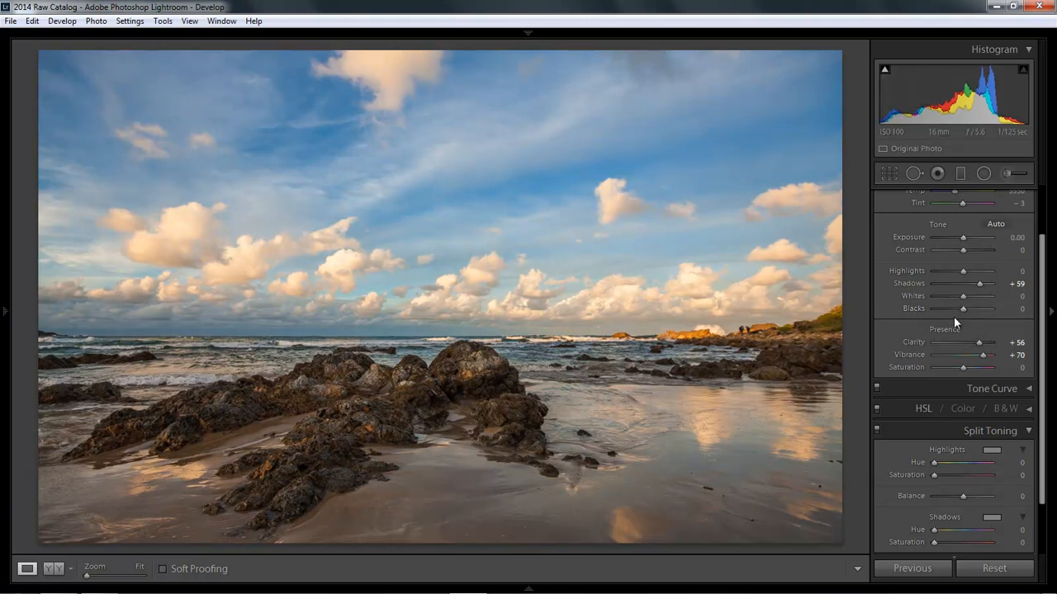
# Set Blacks to -24 and Whites to +49, and check the clouds for highlight clipping
pyautogui.moveTo(958, 310); pyautogui.dragTo(978, 299)
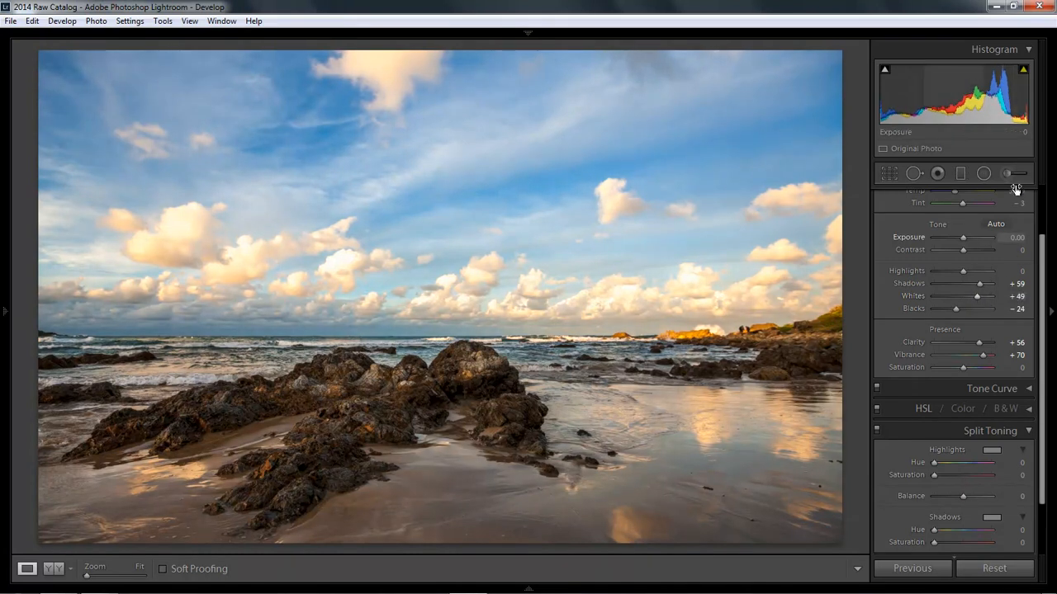
pyautogui.click(1024, 72)
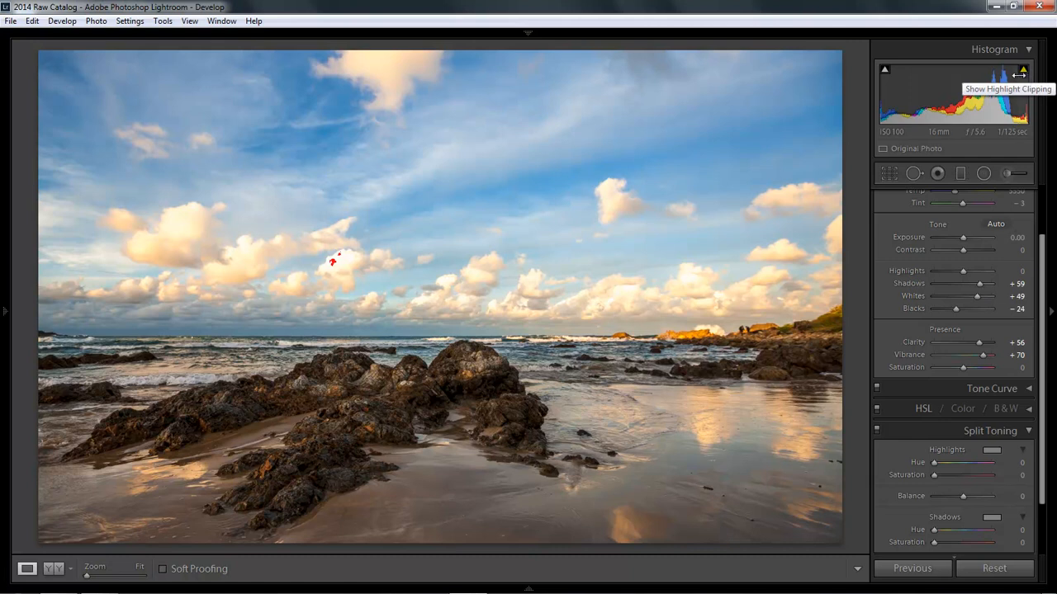
pyautogui.moveTo(1024, 73)
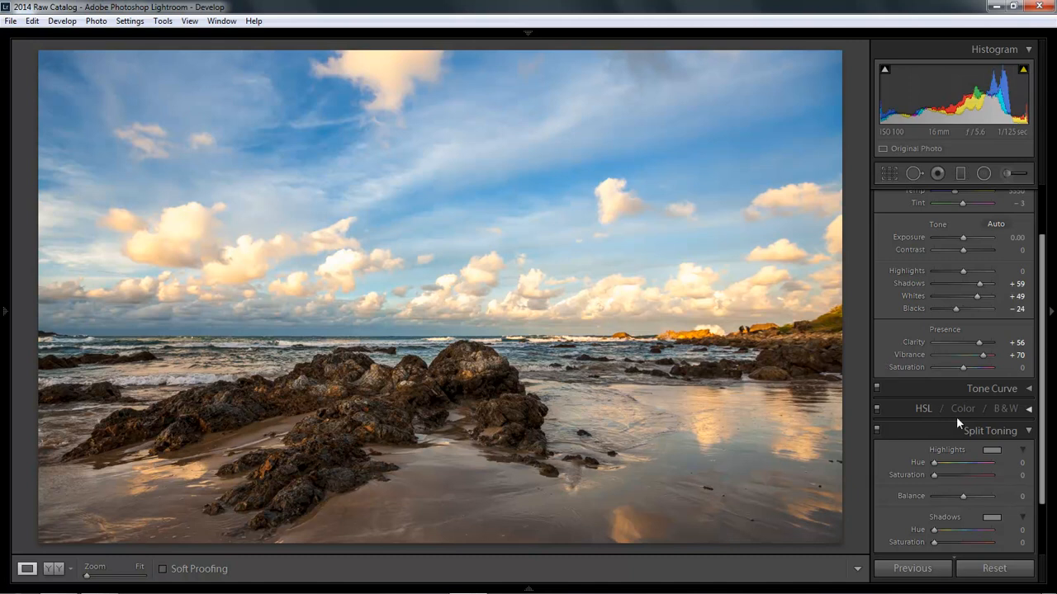
# Warm the photo's white balance slightly by setting Temp to 5908
pyautogui.click(1028, 431)
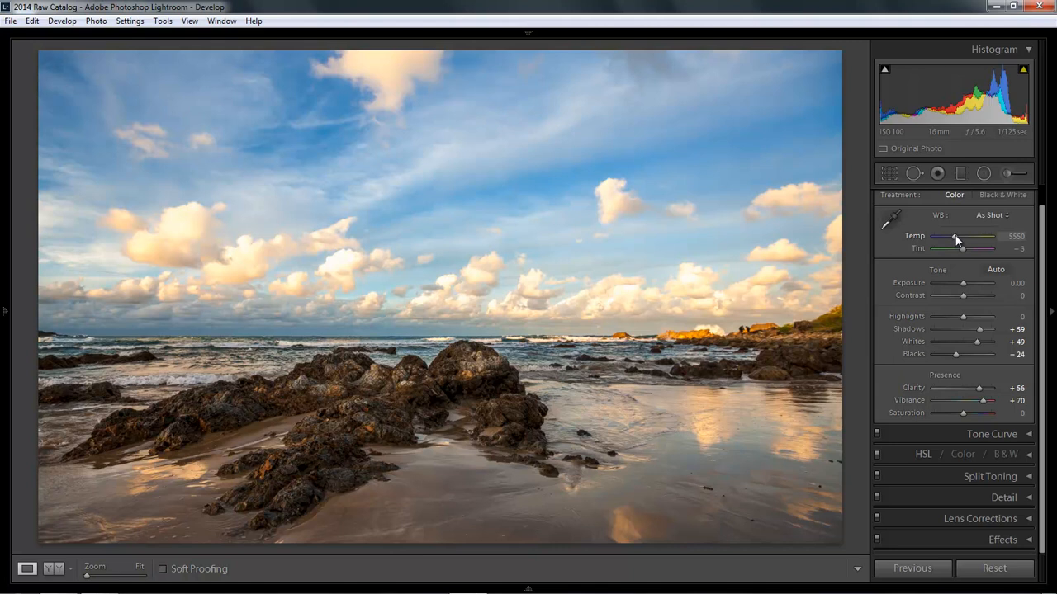
pyautogui.moveTo(955, 238); pyautogui.dragTo(957, 238)
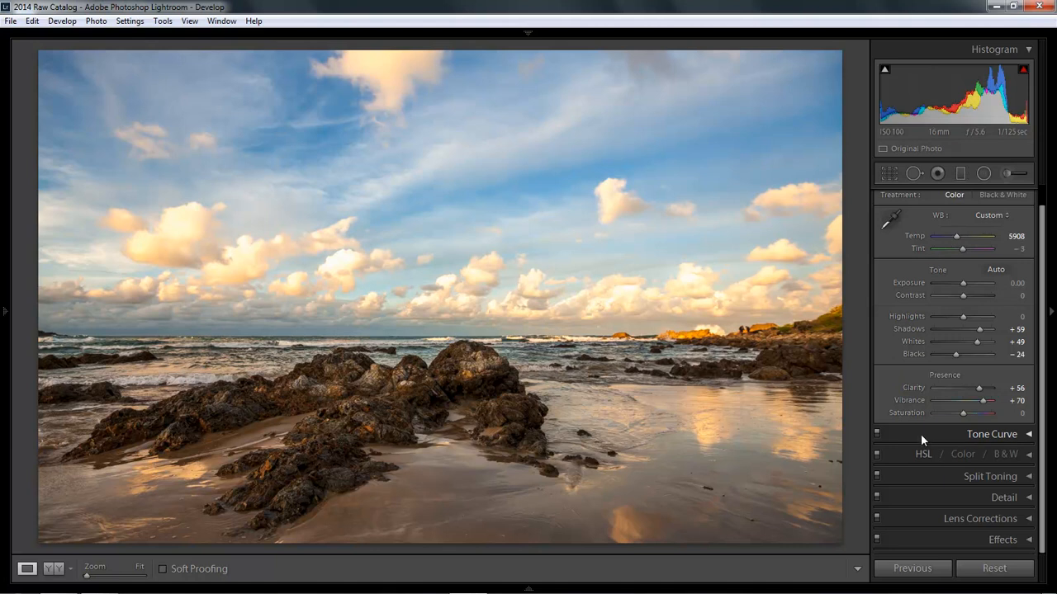
pyautogui.scroll(1, 920, 434)
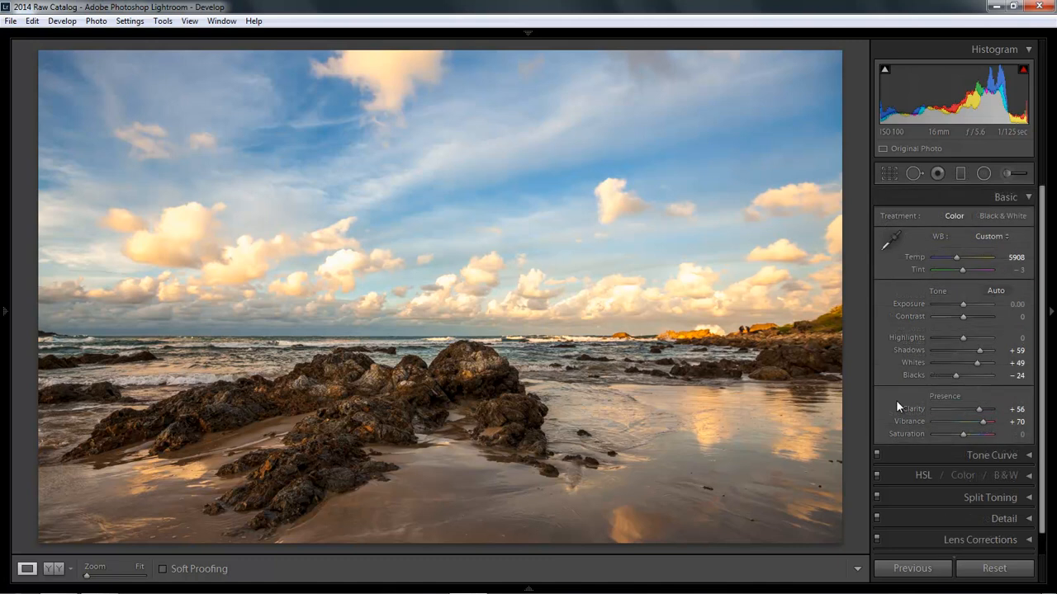
pyautogui.click(1028, 199)
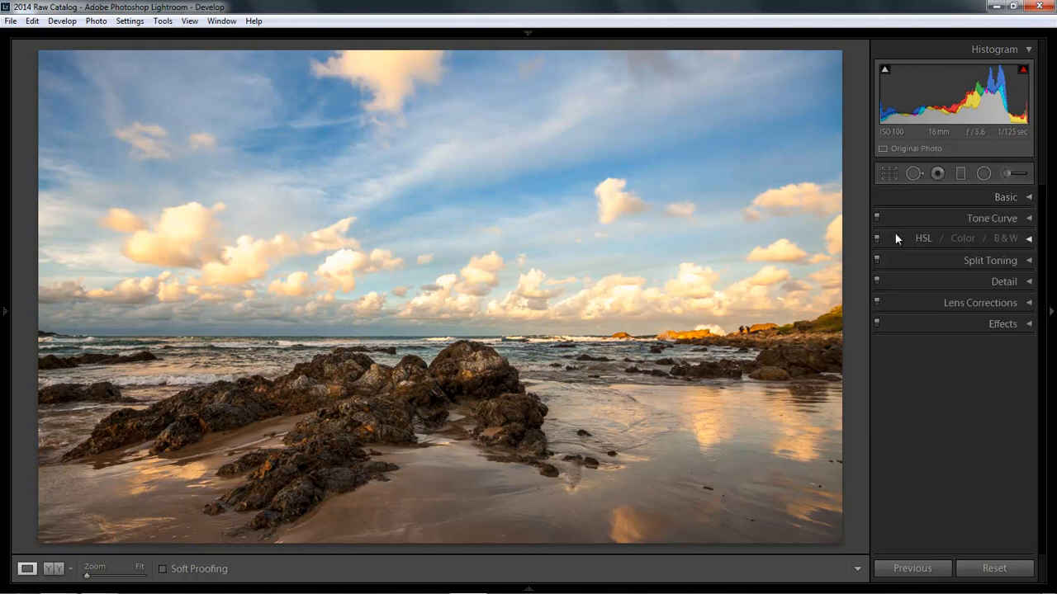
# Try a graduated filter over the sky, adjusting its transition width, position and angle, and delete it
pyautogui.click(960, 173)
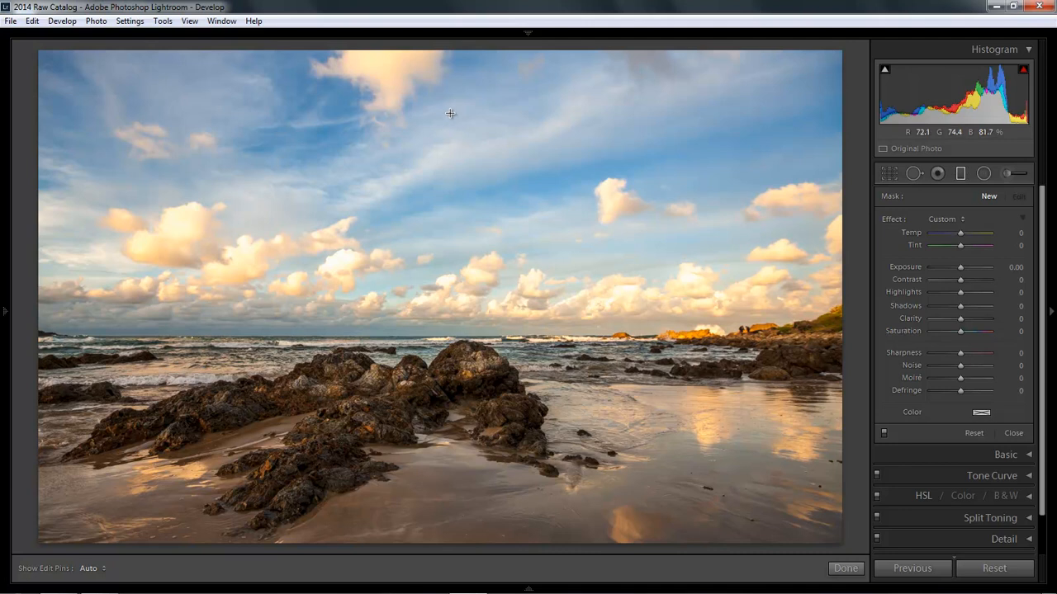
pyautogui.moveTo(447, 128); pyautogui.dragTo(440, 264)
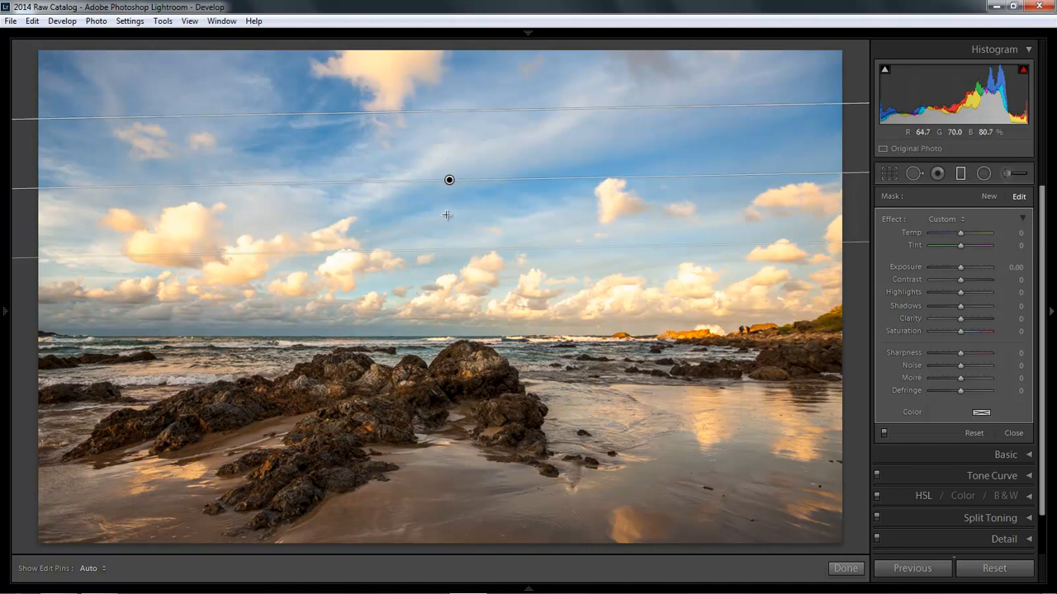
pyautogui.moveTo(450, 250); pyautogui.dragTo(437, 173)
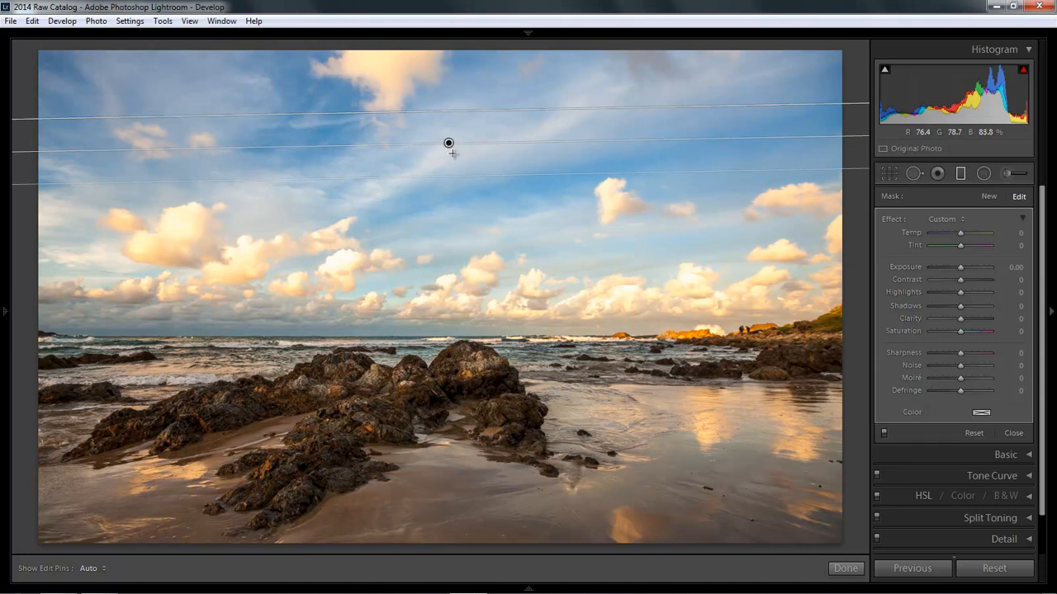
pyautogui.moveTo(453, 163); pyautogui.dragTo(446, 330)
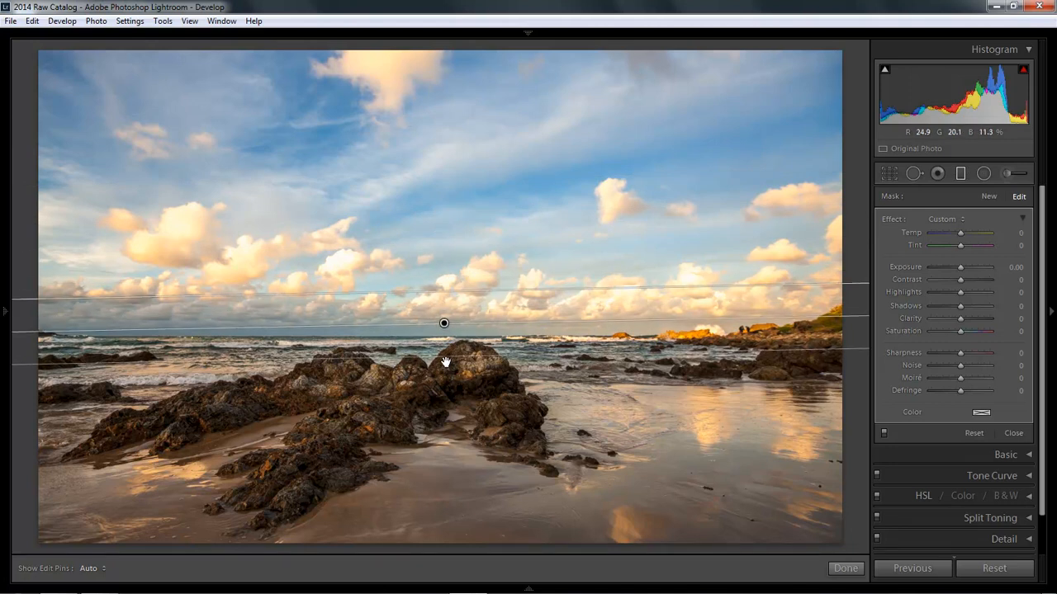
pyautogui.press('shift')
pyautogui.moveTo(444, 360); pyautogui.dragTo(402, 367)
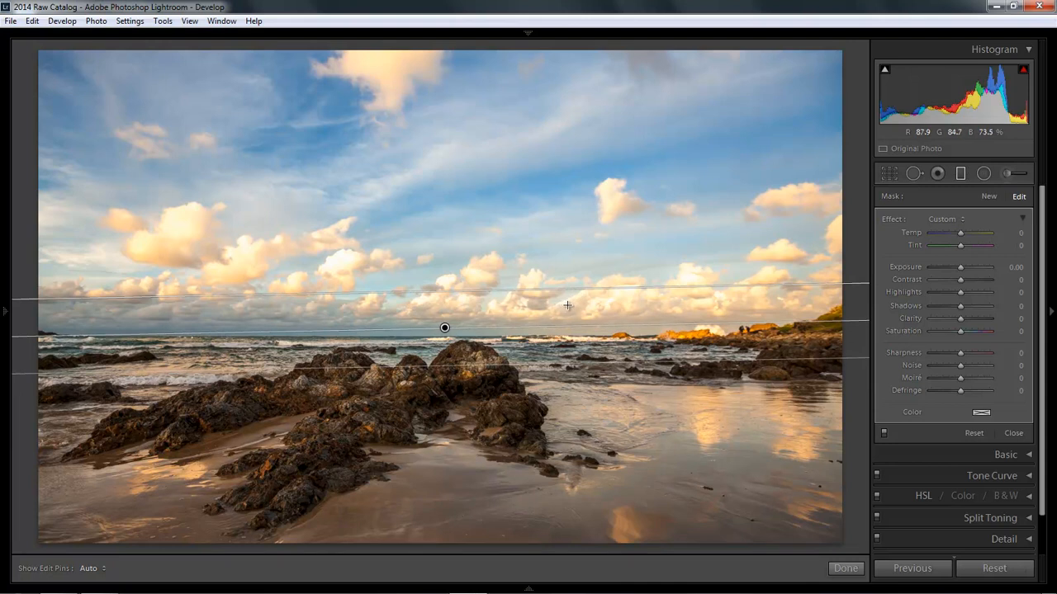
pyautogui.press('Delete')
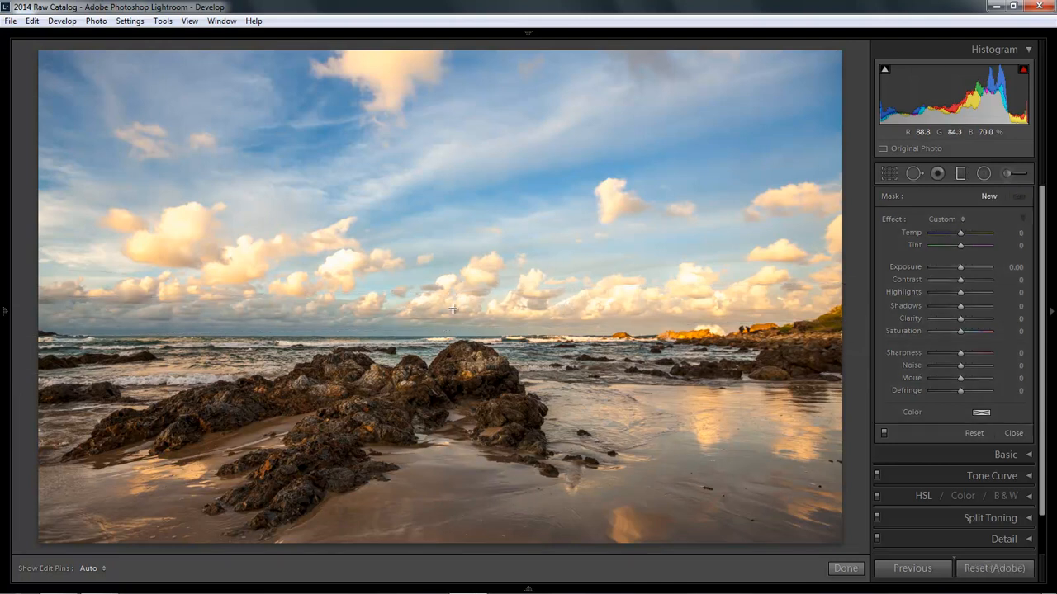
# Place a graduated filter for the sky centred on the horizon, with Exposure -0.98 and Highlights -76
pyautogui.moveTo(446, 280)
pyautogui.mouseDown()
pyautogui.moveTo(434, 384)
pyautogui.moveTo(438, 365)
pyautogui.mouseUp()
pyautogui.moveTo(443, 324); pyautogui.dragTo(446, 335)
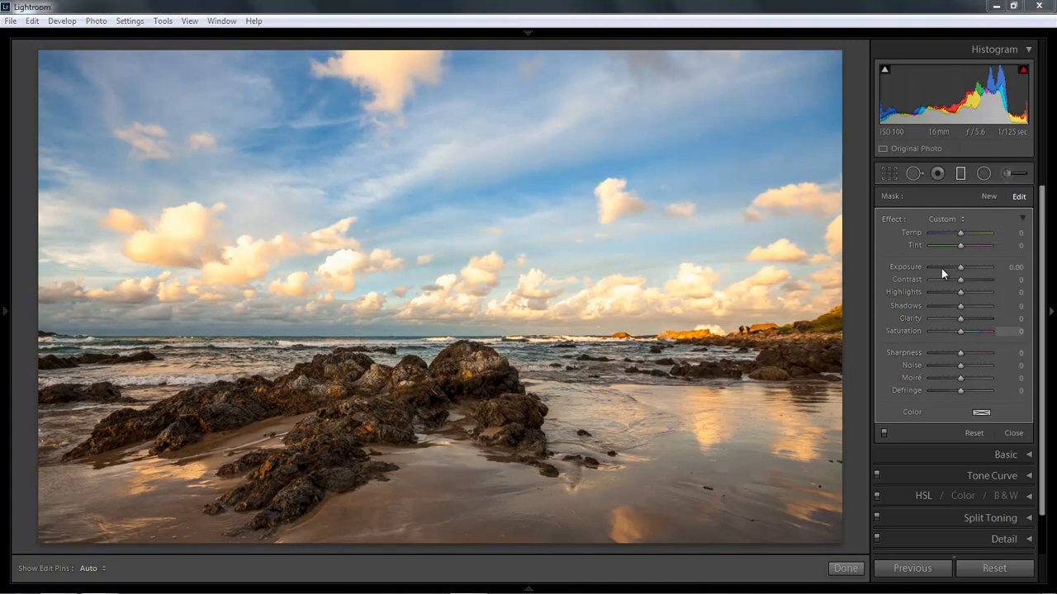
pyautogui.moveTo(959, 268); pyautogui.dragTo(953, 270)
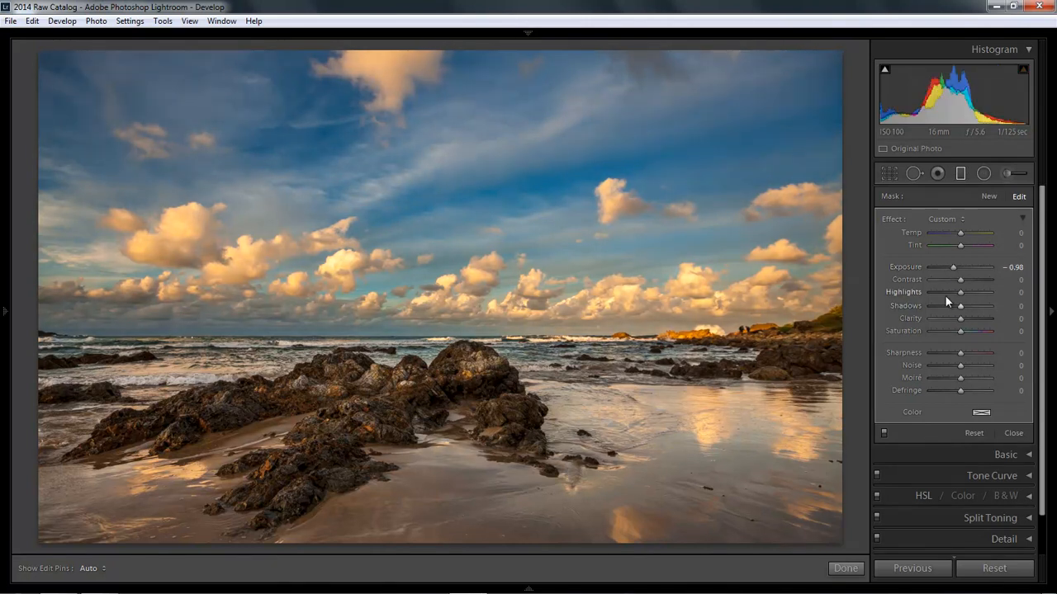
pyautogui.click(938, 293)
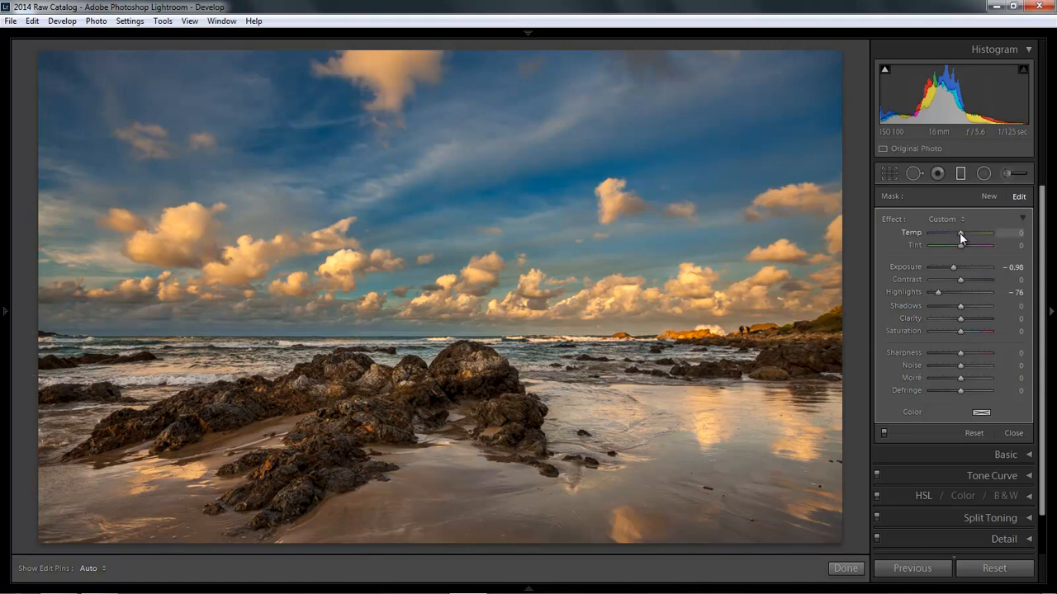
# Refine the sky's graduated filter with Temp -16, Exposure -0.80 and Clarity 22, and finish editing it
pyautogui.moveTo(957, 232); pyautogui.dragTo(955, 233)
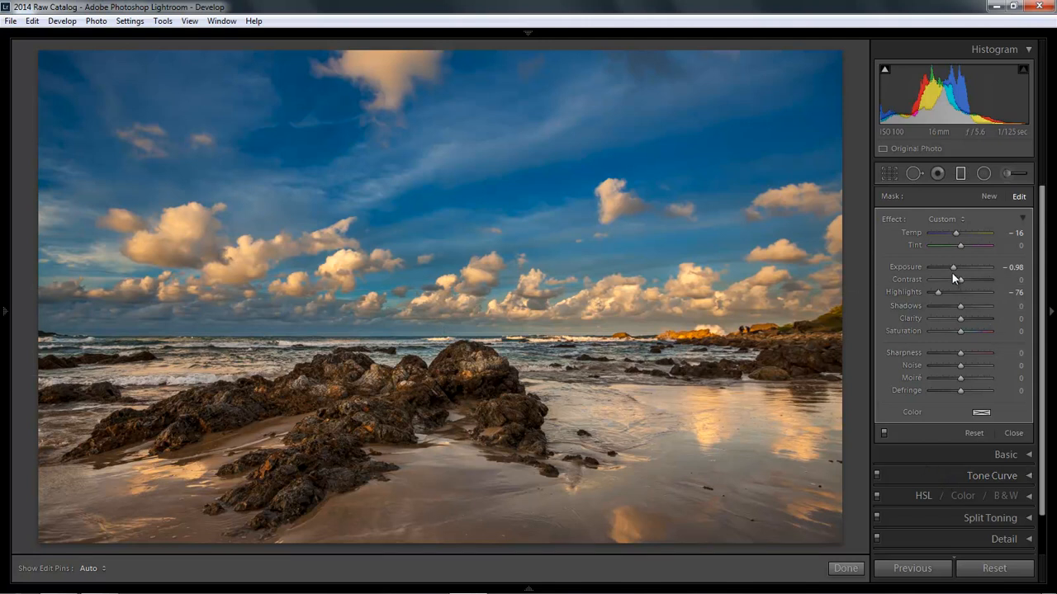
pyautogui.moveTo(954, 268); pyautogui.dragTo(953, 270)
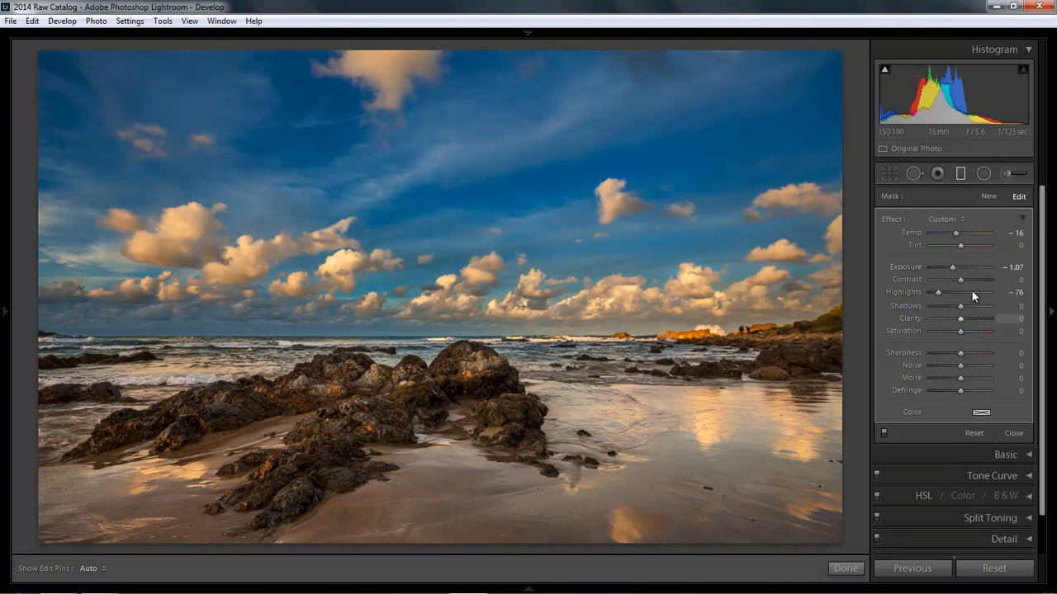
pyautogui.moveTo(950, 266); pyautogui.dragTo(956, 268)
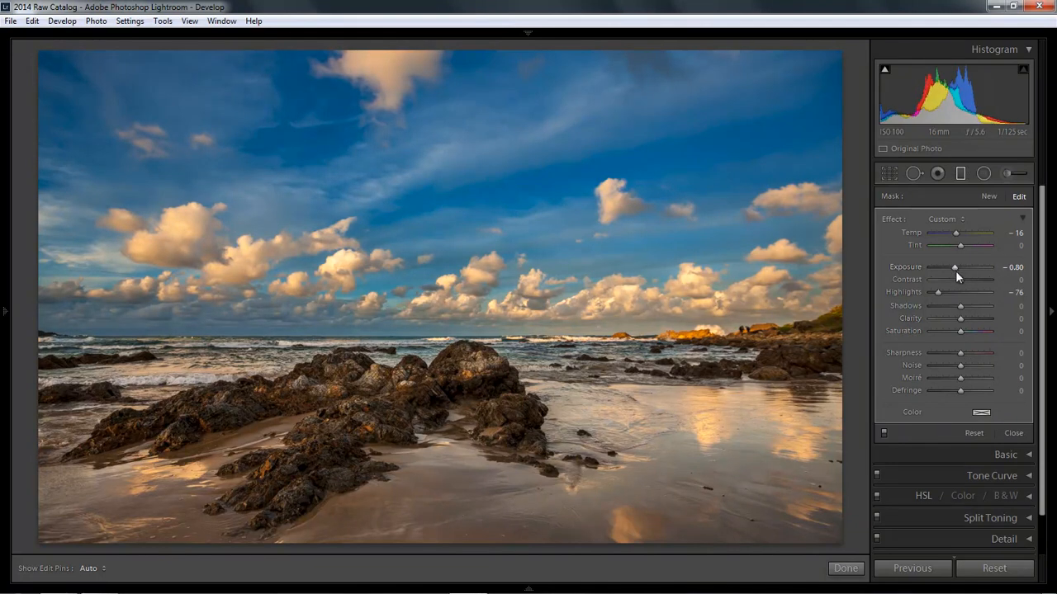
pyautogui.moveTo(960, 319); pyautogui.dragTo(966, 318)
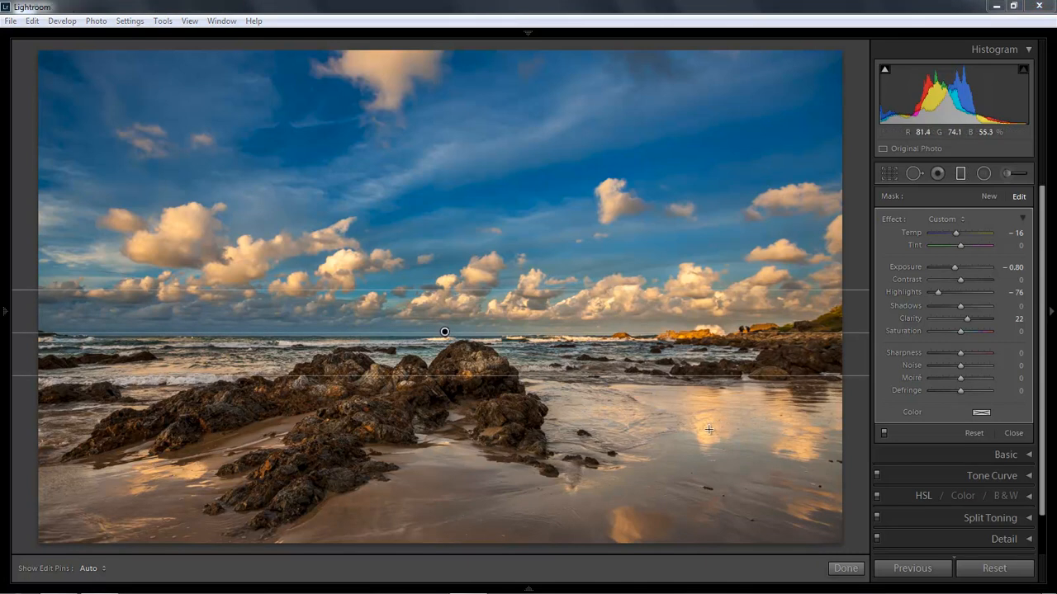
pyautogui.click(844, 568)
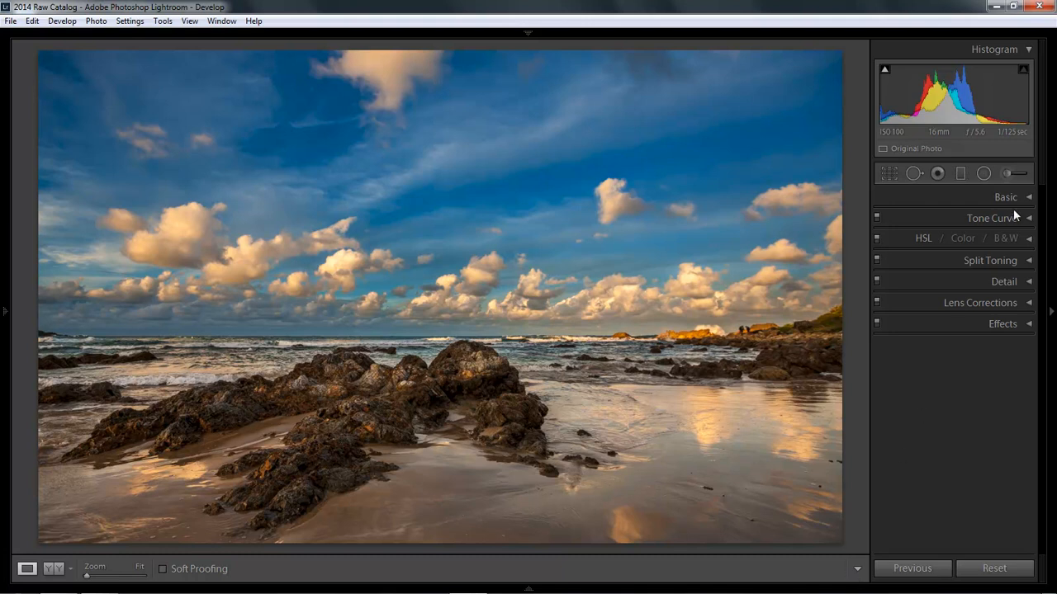
# Reduce the Blue saturation to -18 with the targeted adjustment on the sky and check the photo full screen
pyautogui.click(923, 238)
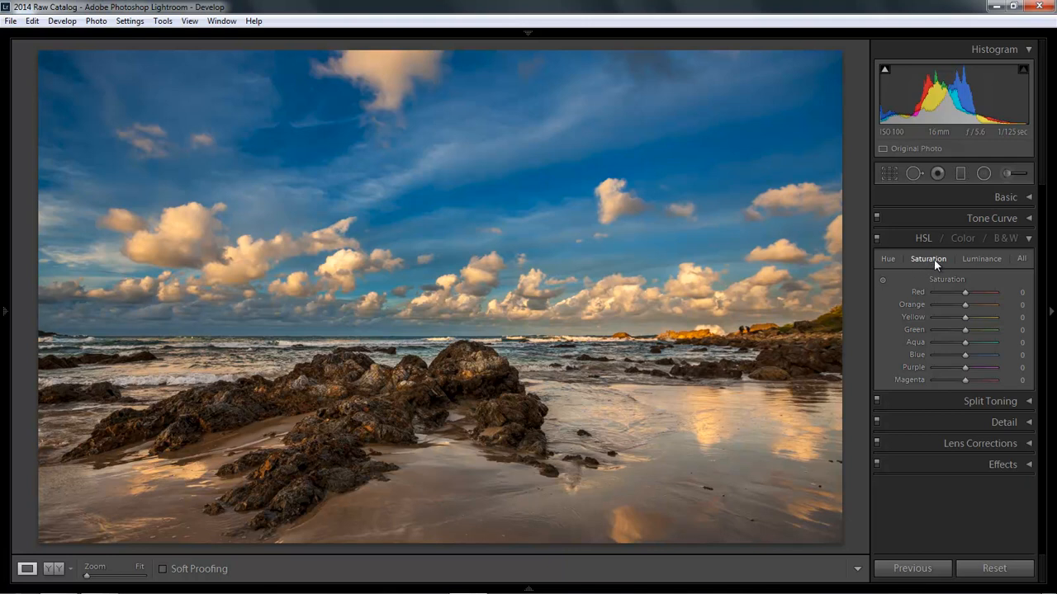
pyautogui.click(882, 281)
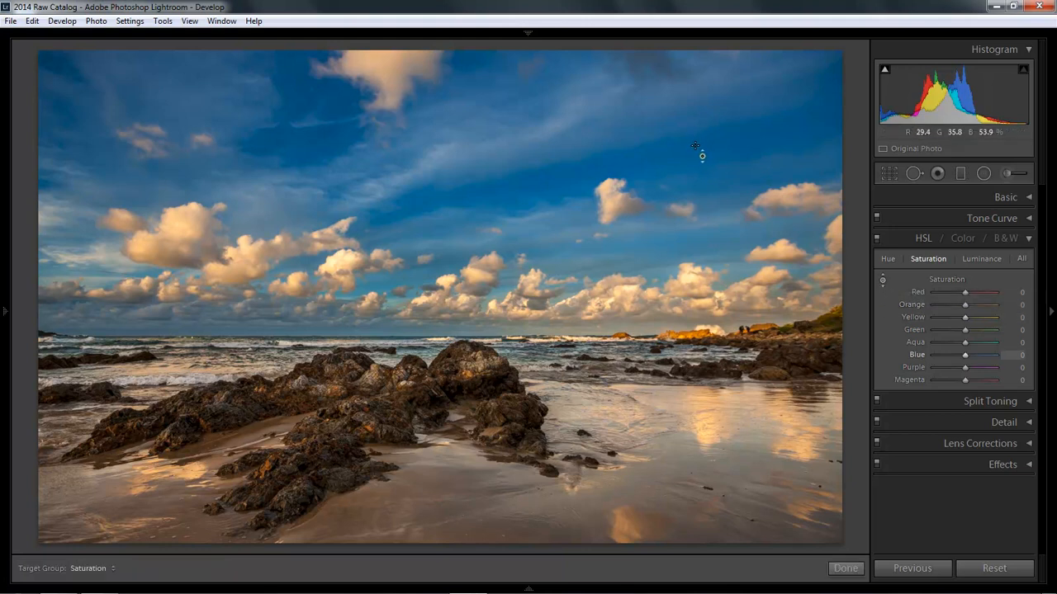
pyautogui.moveTo(696, 152)
pyautogui.mouseDown()
pyautogui.moveTo(695, 224)
pyautogui.moveTo(690, 74)
pyautogui.moveTo(689, 154)
pyautogui.mouseUp()
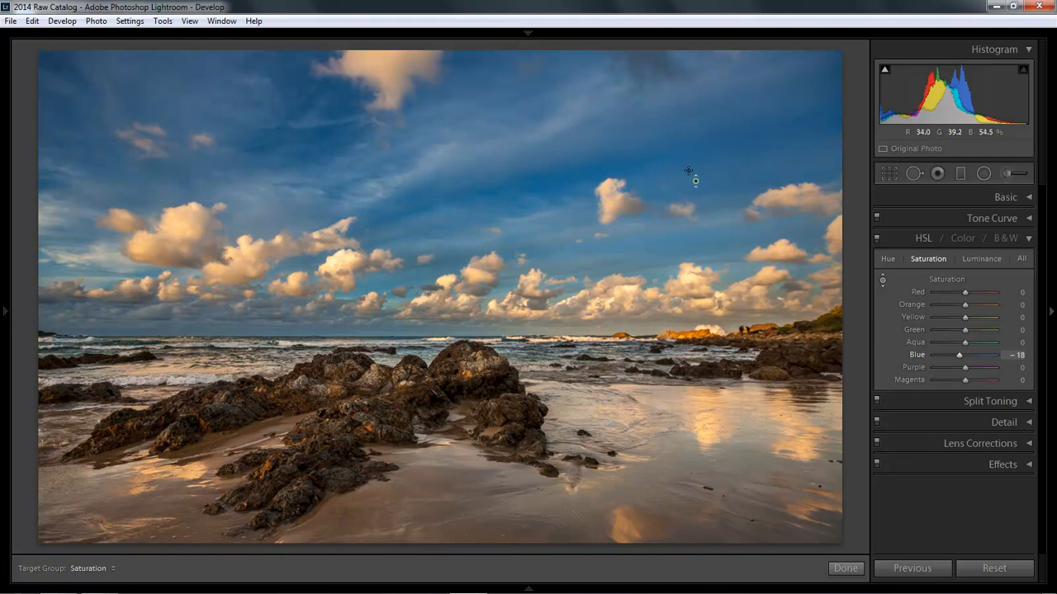
pyautogui.click(1028, 239)
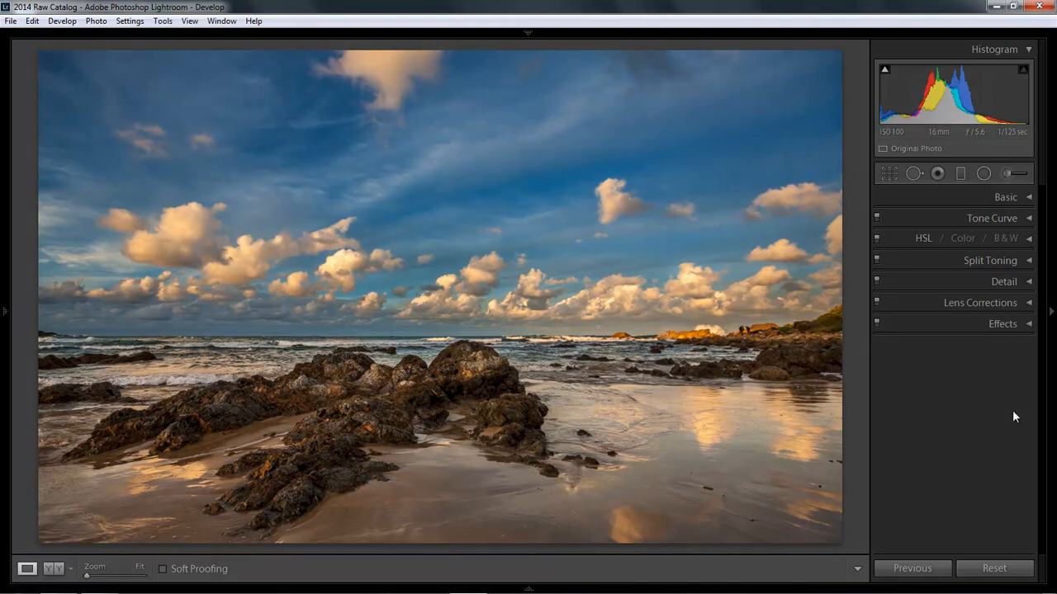
pyautogui.press('f')
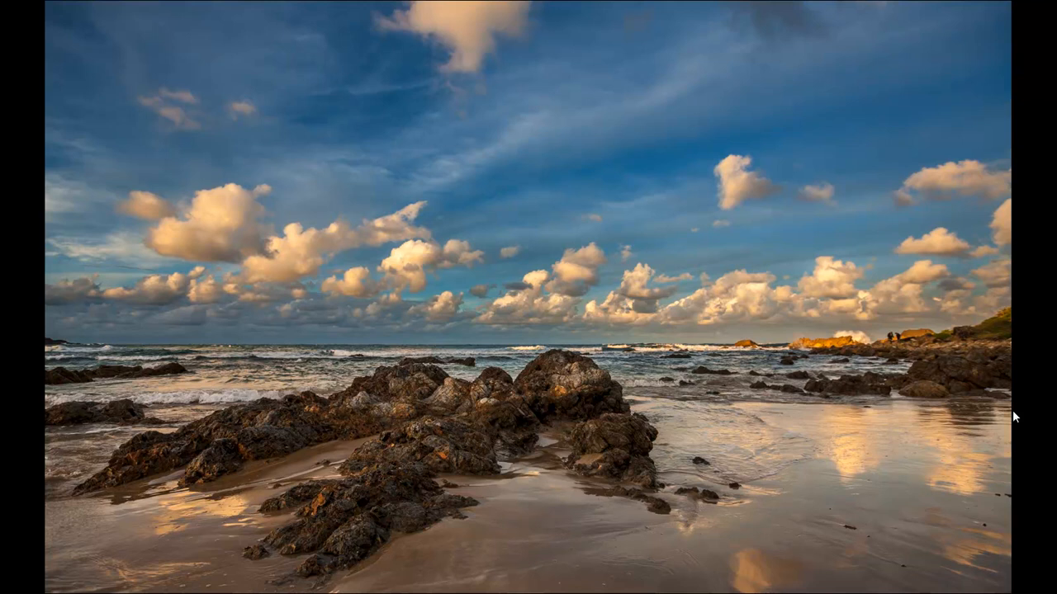
pyautogui.press('f')
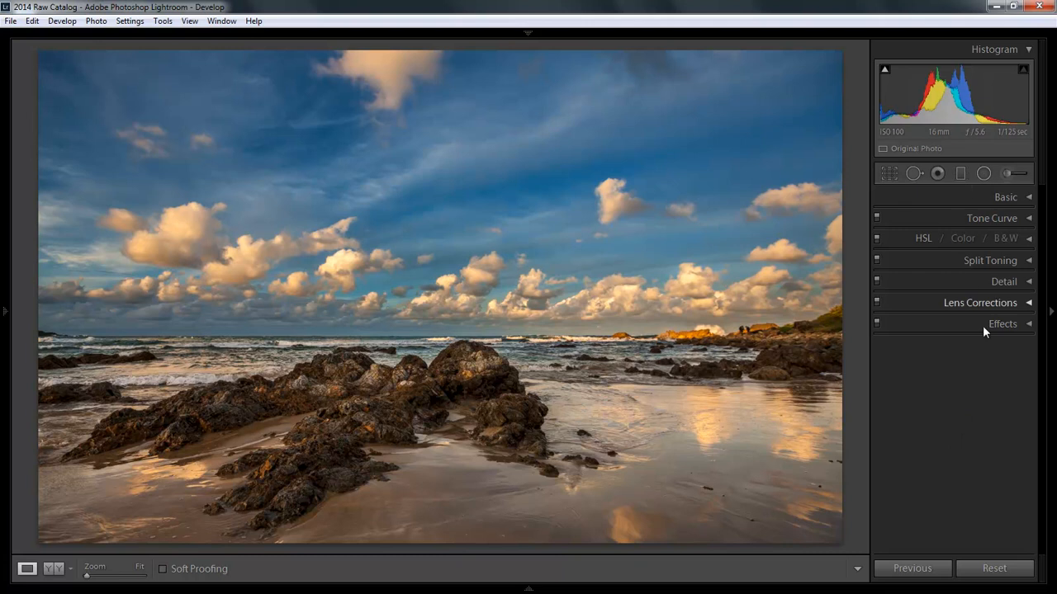
# Add a graduated filter from the photo's bottom edge up over the sand with Exposure -0.62, and widen the adjustment panel
pyautogui.click(960, 174)
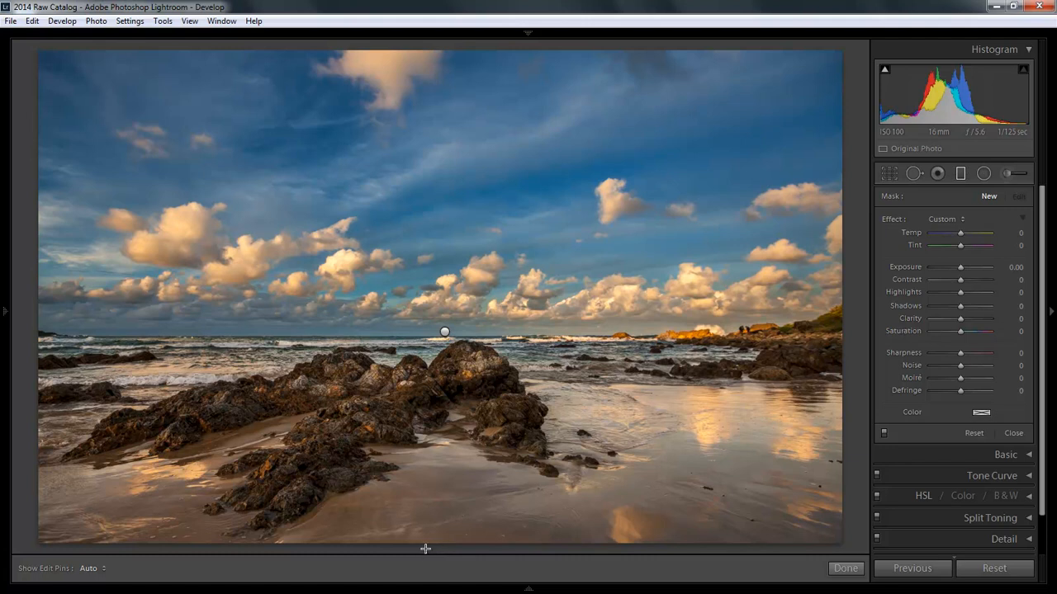
pyautogui.moveTo(421, 545); pyautogui.dragTo(422, 409)
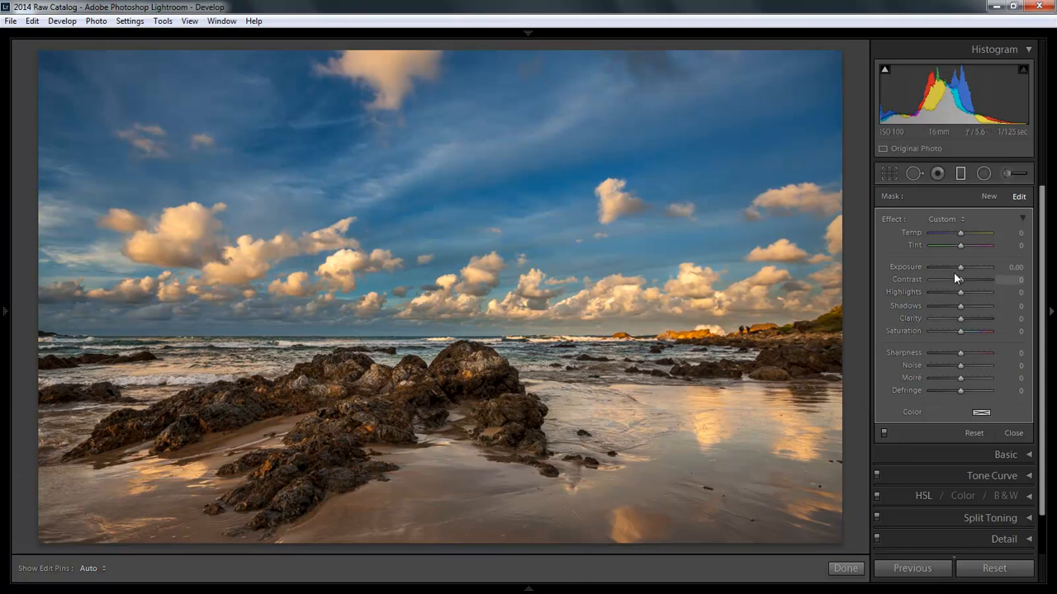
pyautogui.moveTo(959, 267); pyautogui.dragTo(953, 272)
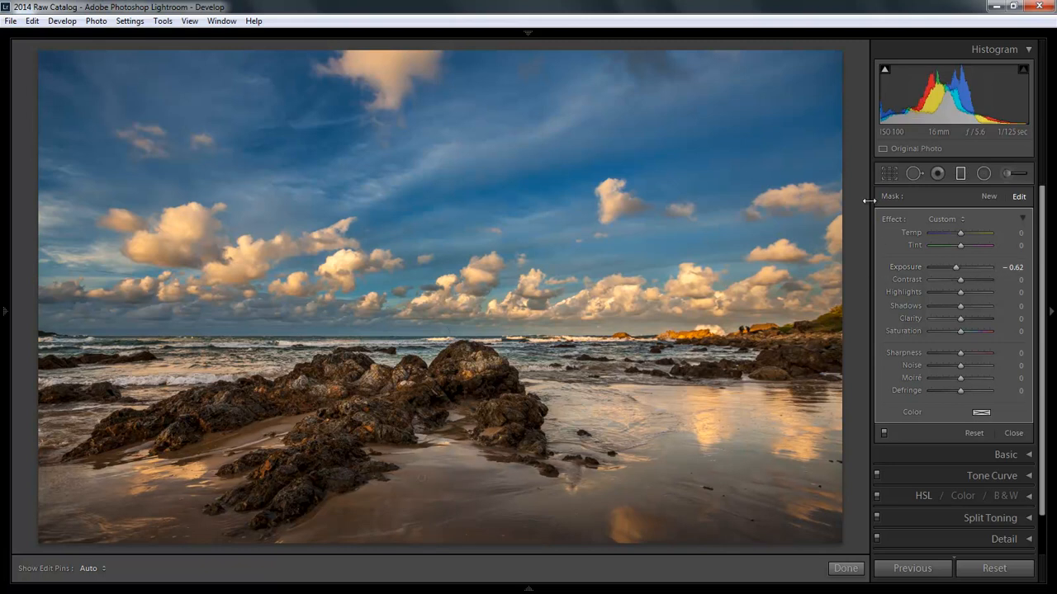
pyautogui.moveTo(868, 196); pyautogui.dragTo(834, 198)
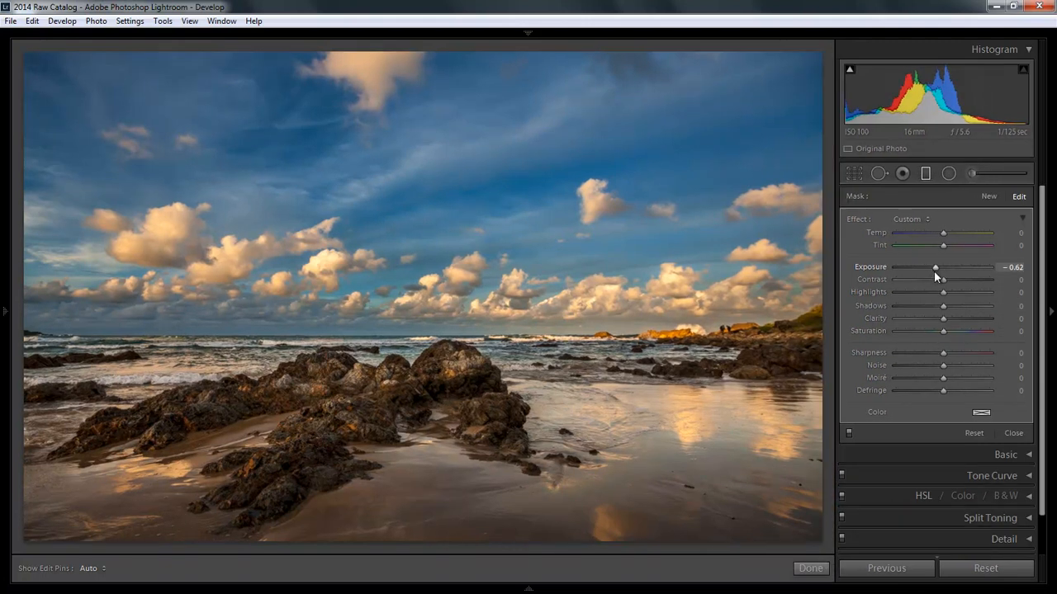
# Set the foreground filter's Exposure to -0.90 and extend its gradient upward over the rocks, finishing the filter
pyautogui.moveTo(934, 268); pyautogui.dragTo(946, 269)
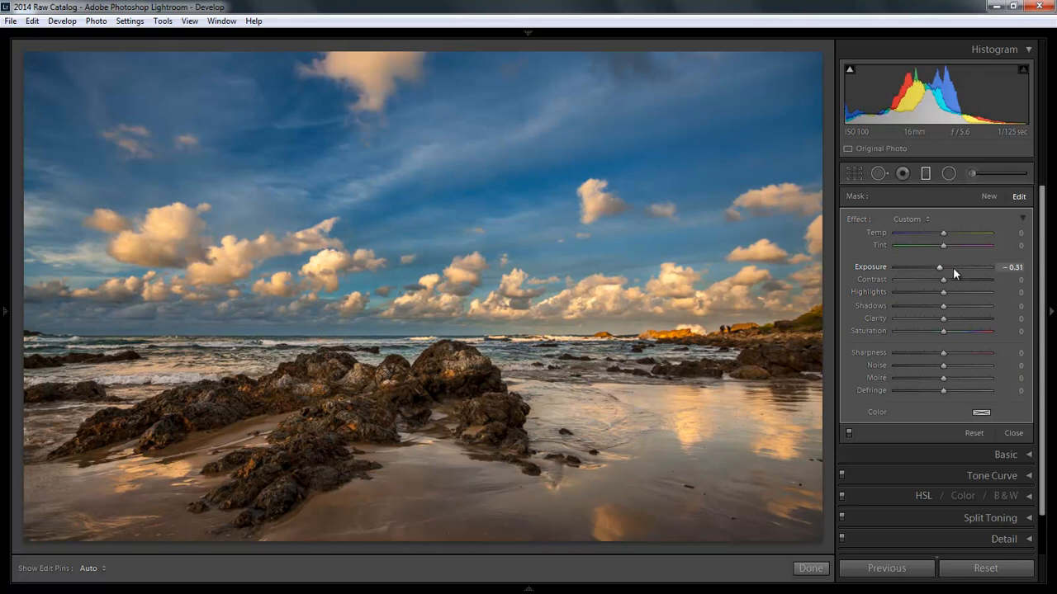
pyautogui.doubleClick(940, 269)
pyautogui.click(1017, 268)
pyautogui.click(1024, 267)
pyautogui.write('-0.4')
pyautogui.press('Return')
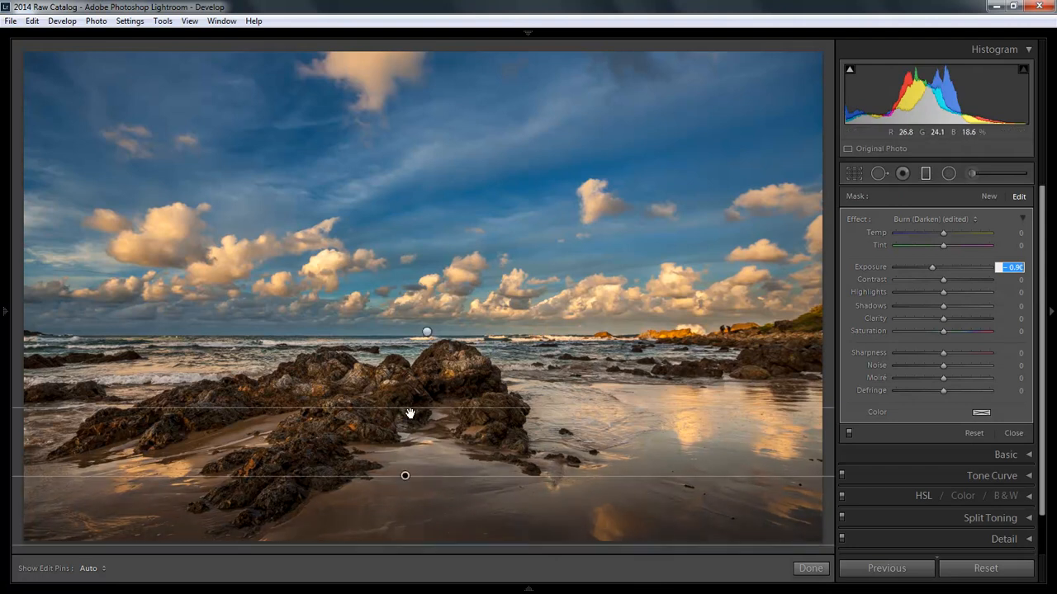
pyautogui.moveTo(405, 410); pyautogui.dragTo(408, 387)
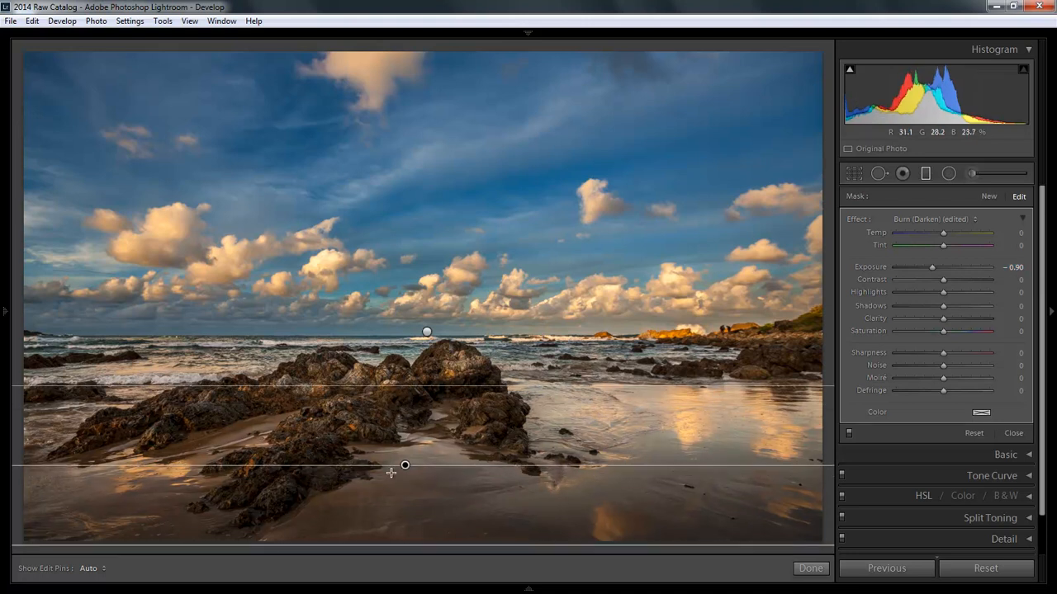
pyautogui.click(810, 569)
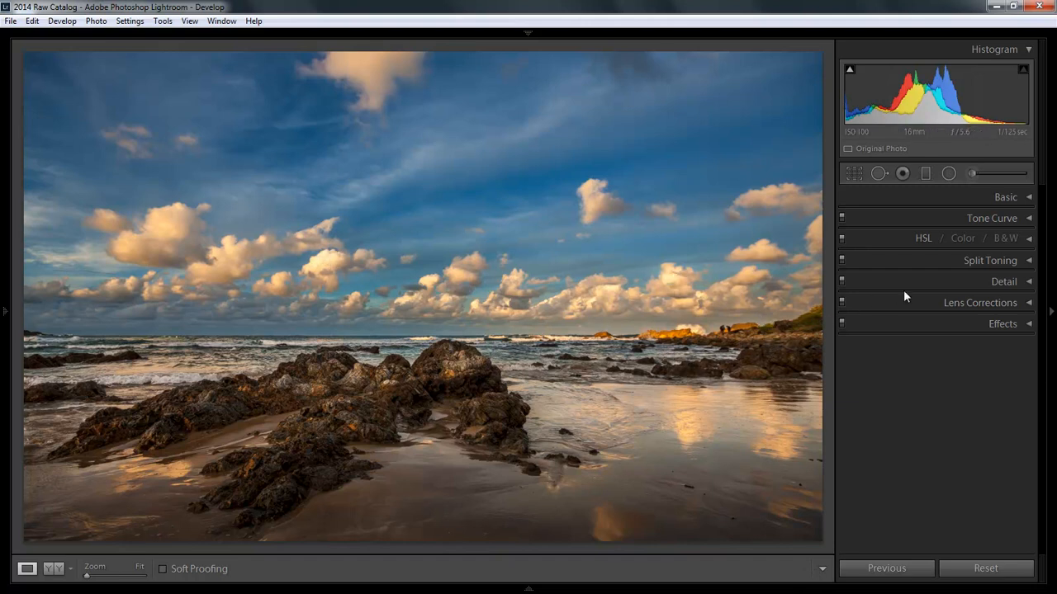
# Paint an Adjustment Brush mask over the bright part of the large central cloud at 1:1, checking the mask overlay and hiding it
pyautogui.click(972, 175)
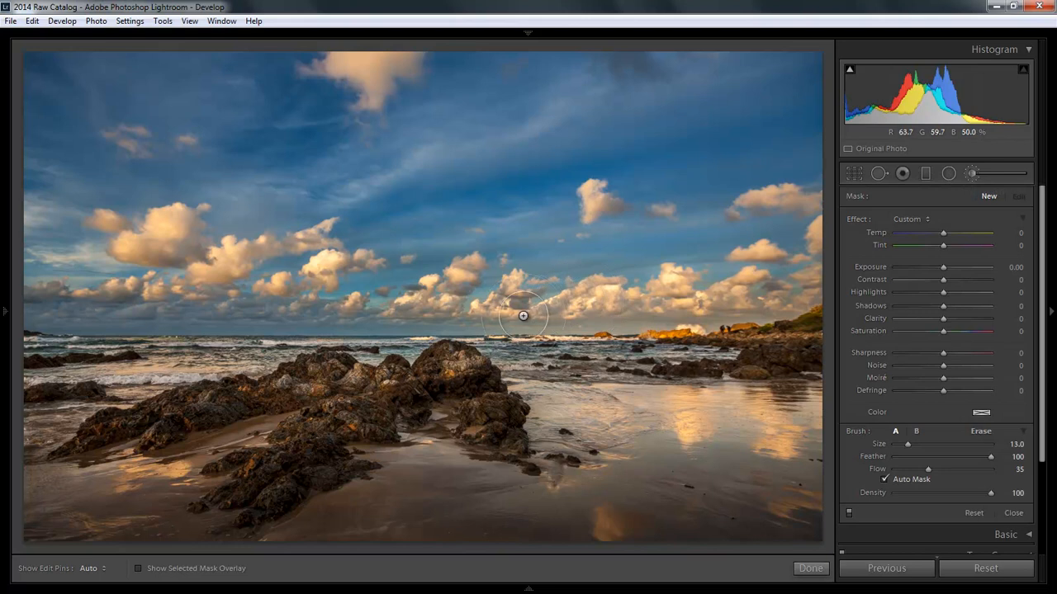
pyautogui.press('z')
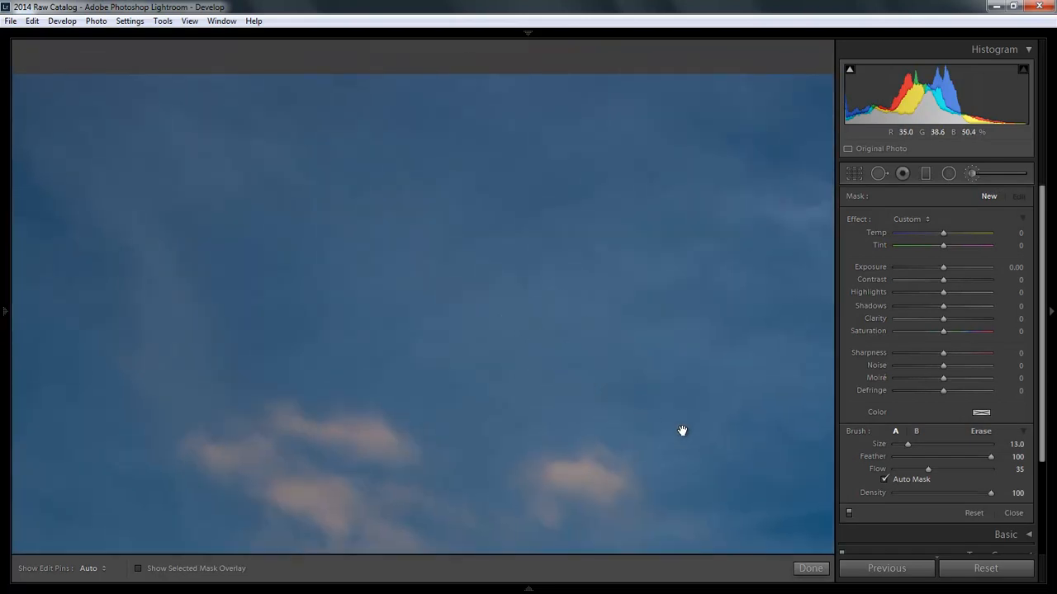
pyautogui.moveTo(761, 506); pyautogui.dragTo(234, 205)
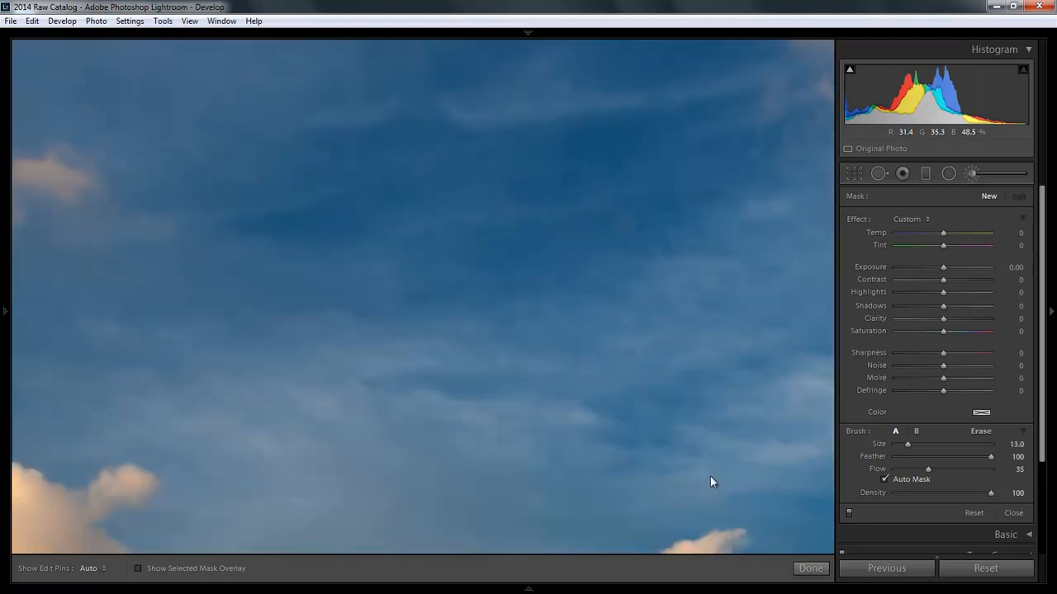
pyautogui.moveTo(698, 376); pyautogui.dragTo(455, 160)
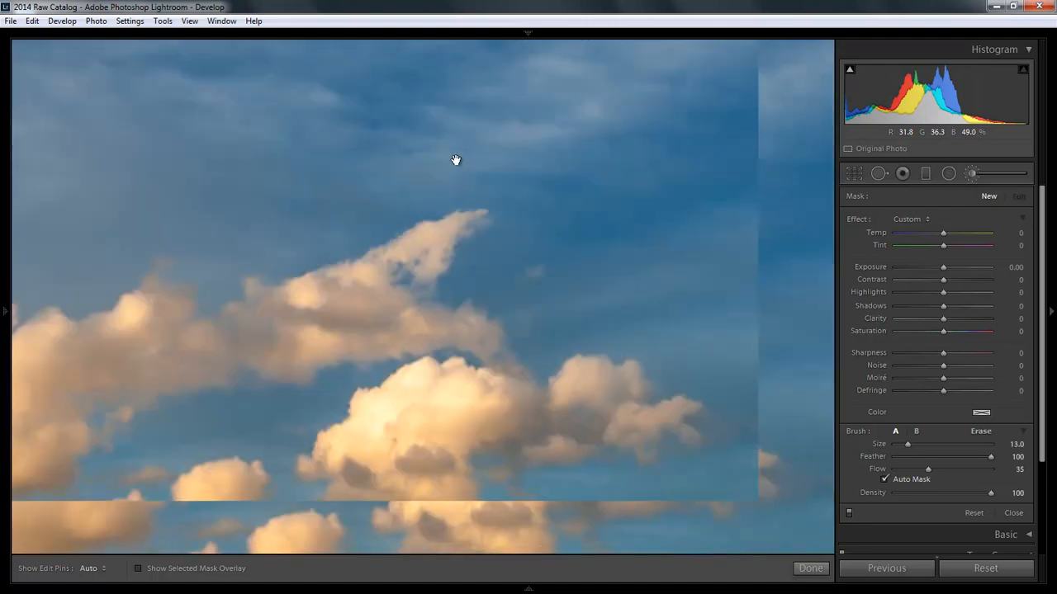
pyautogui.moveTo(438, 400)
pyautogui.mouseDown()
pyautogui.moveTo(496, 335)
pyautogui.moveTo(206, 284)
pyautogui.moveTo(410, 303)
pyautogui.mouseUp()
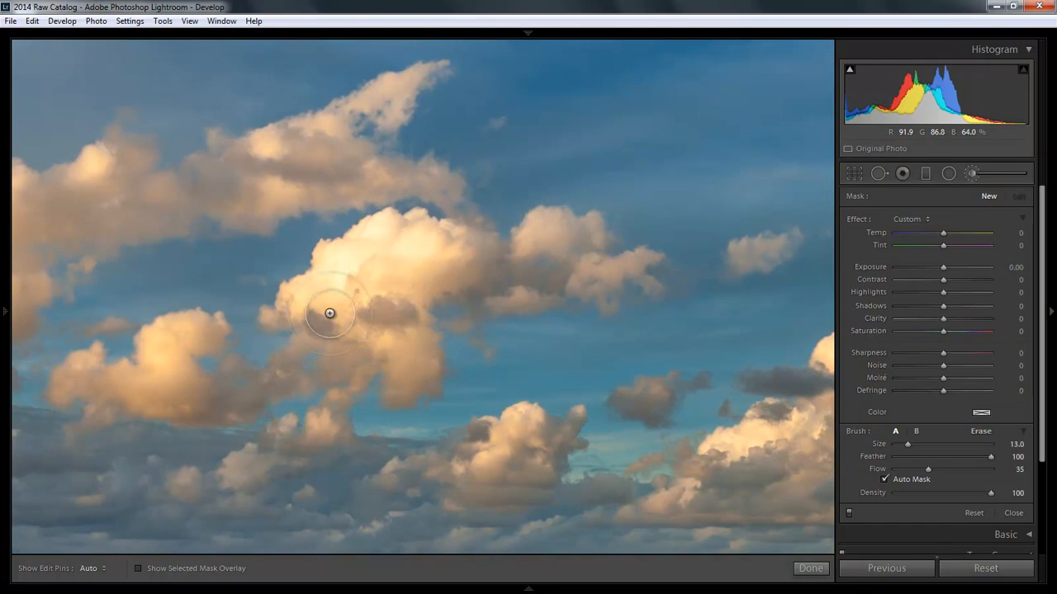
pyautogui.click(138, 569)
pyautogui.press('h')
pyautogui.moveTo(436, 249)
pyautogui.mouseDown()
pyautogui.moveTo(348, 263)
pyautogui.moveTo(305, 304)
pyautogui.moveTo(387, 258)
pyautogui.moveTo(433, 260)
pyautogui.moveTo(338, 283)
pyautogui.moveTo(431, 245)
pyautogui.mouseUp()
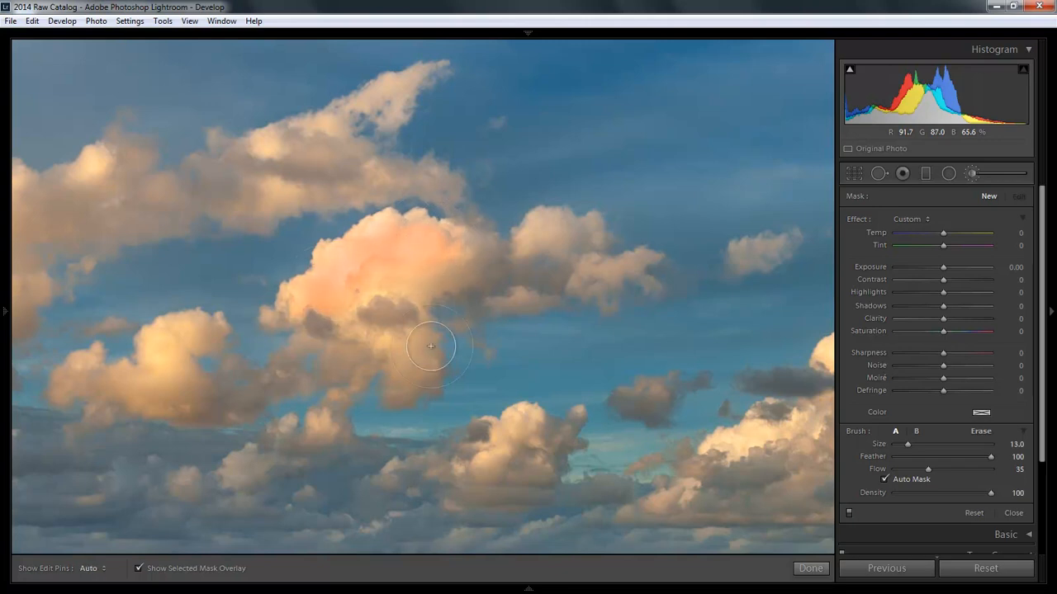
pyautogui.press('h')
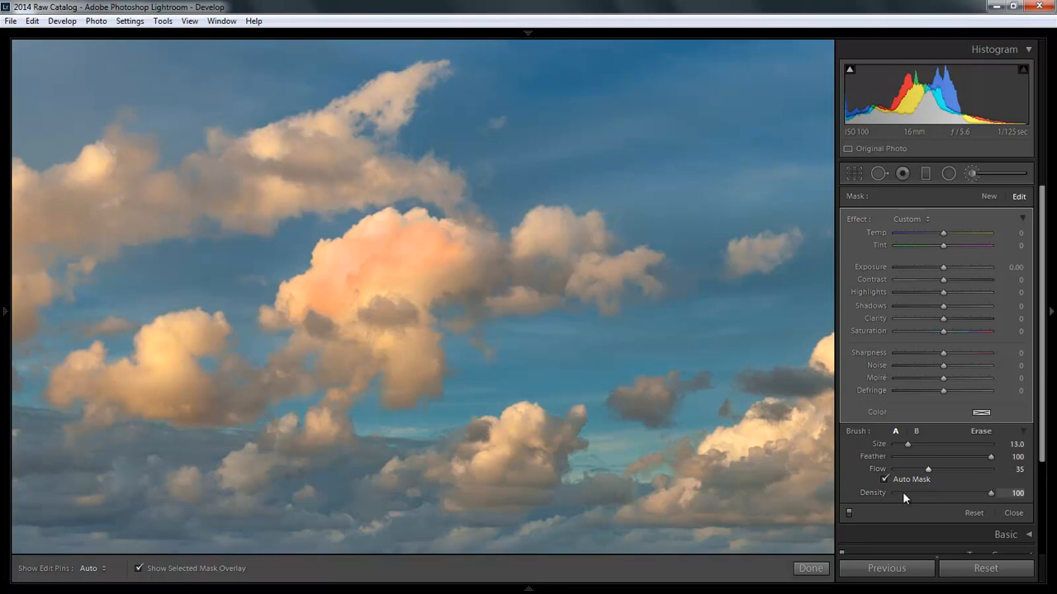
pyautogui.click(139, 569)
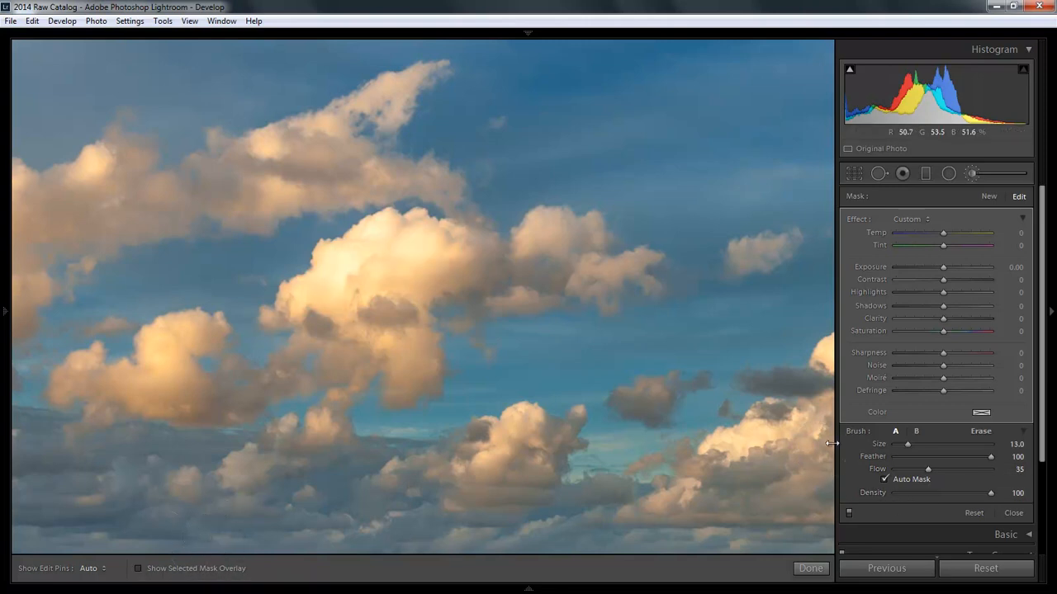
# Try Highlights -78 and a lowered Exposure of -0.59 on the cloud's brush mask, and reset both values
pyautogui.click(911, 292)
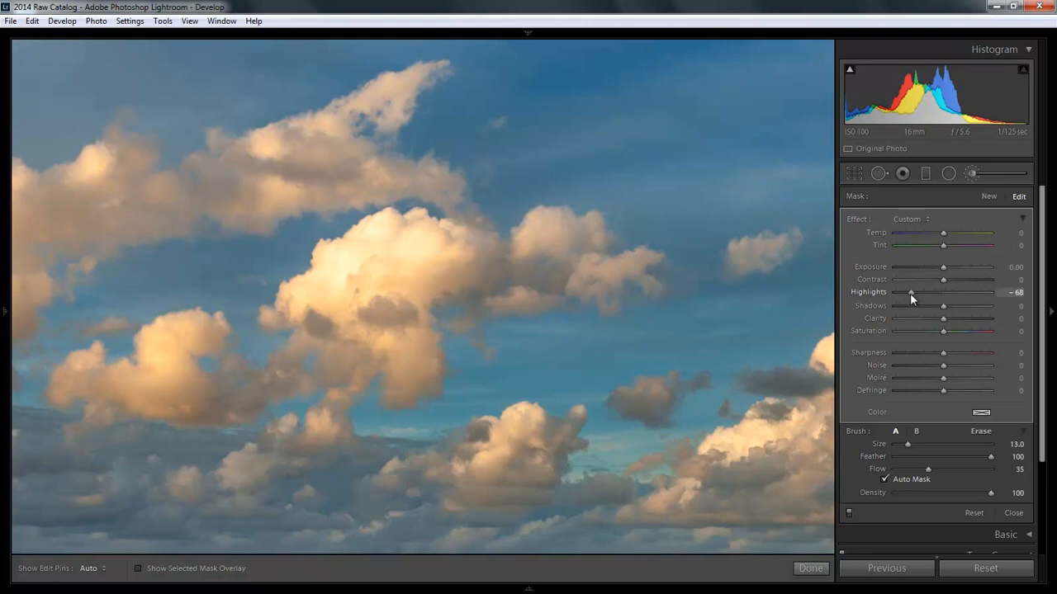
pyautogui.moveTo(908, 296); pyautogui.dragTo(905, 291)
pyautogui.click(925, 268)
pyautogui.moveTo(922, 267); pyautogui.dragTo(942, 269)
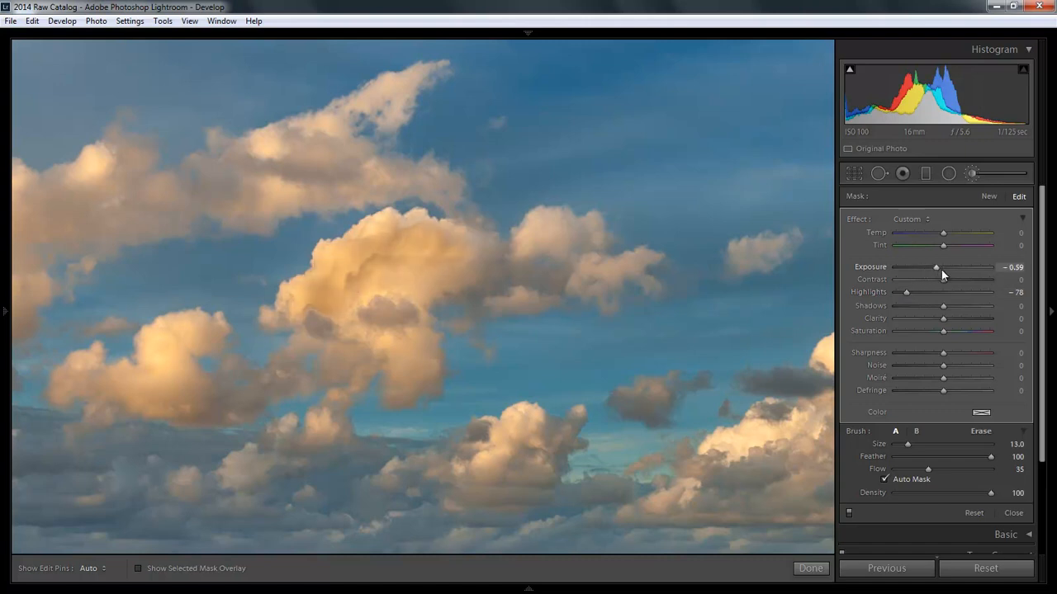
pyautogui.doubleClick(935, 268)
pyautogui.doubleClick(906, 292)
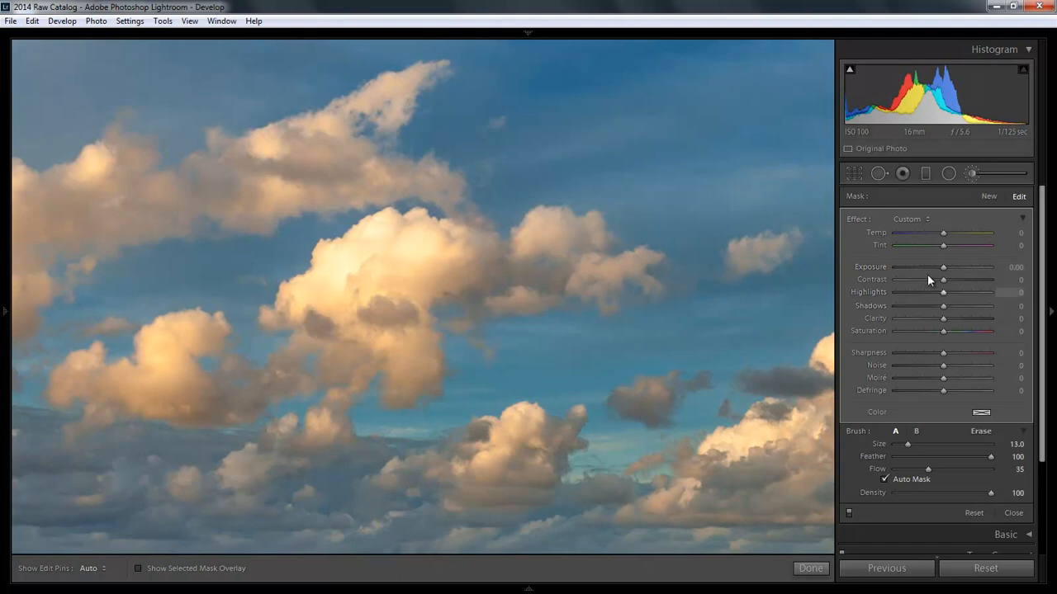
# Set the cloud mask's Exposure to -0.53 and reduce the brush size to 9
pyautogui.click(924, 267)
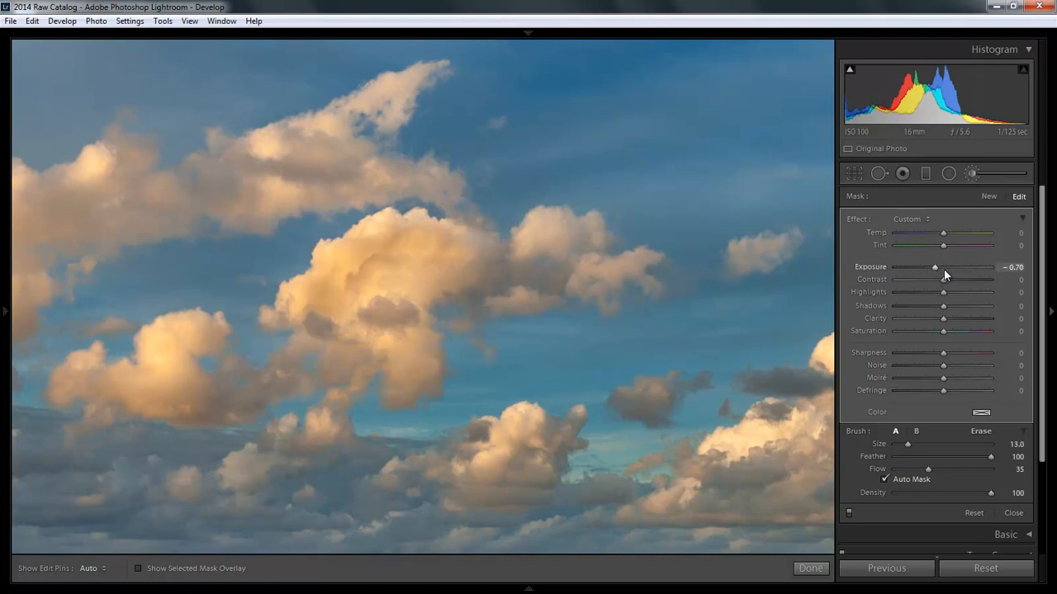
pyautogui.click(937, 268)
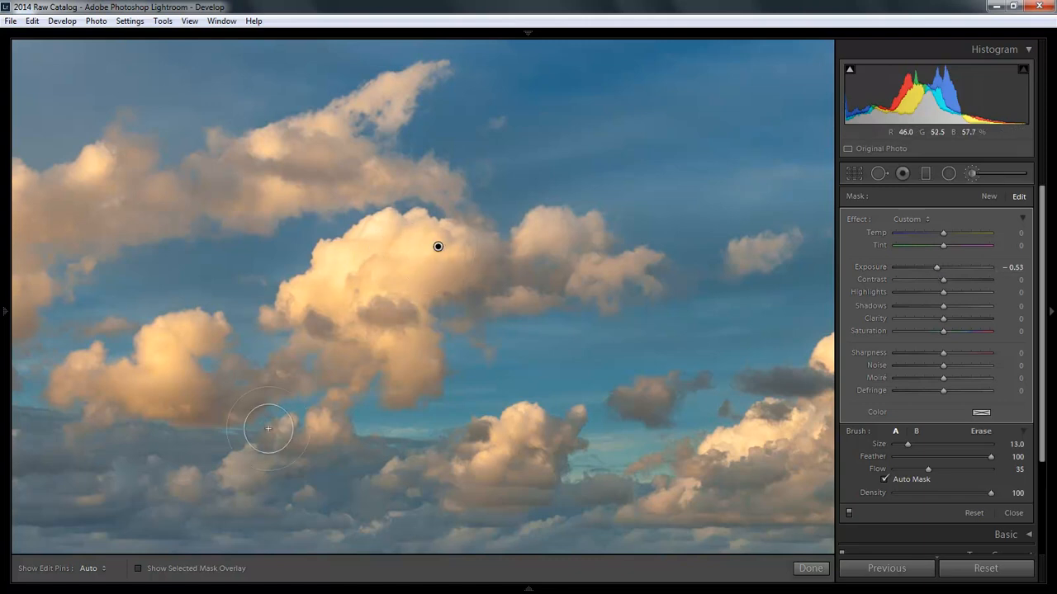
pyautogui.scroll(-4, 405, 240)
pyautogui.press('h')
pyautogui.press('h')
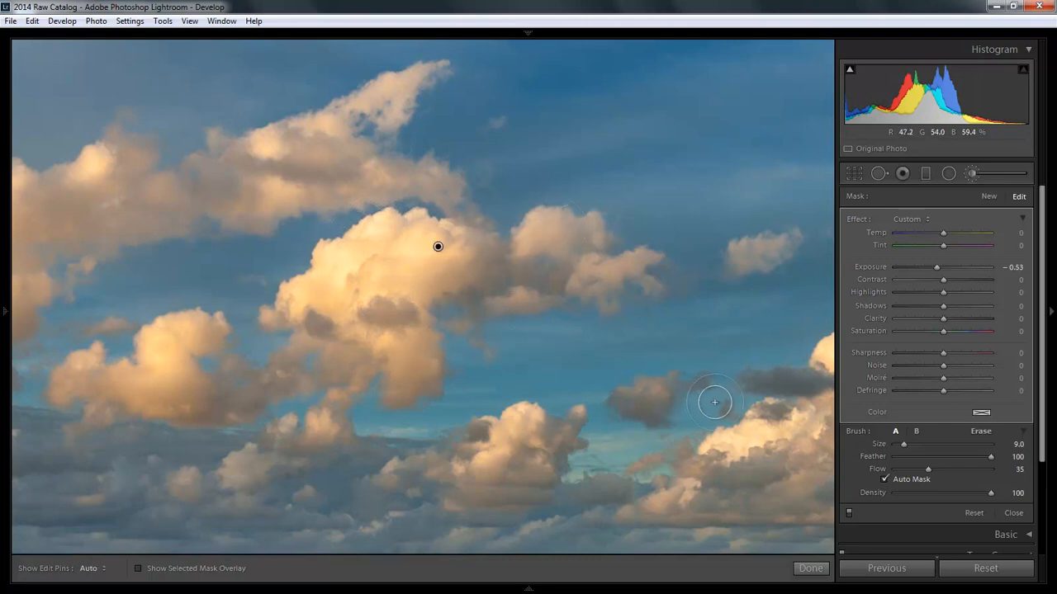
# Paint the same brush mask over the bright clouds above the horizon with brush size 6, and return to the full photo
pyautogui.moveTo(713, 389); pyautogui.dragTo(219, 377)
pyautogui.moveTo(681, 372); pyautogui.dragTo(352, 297)
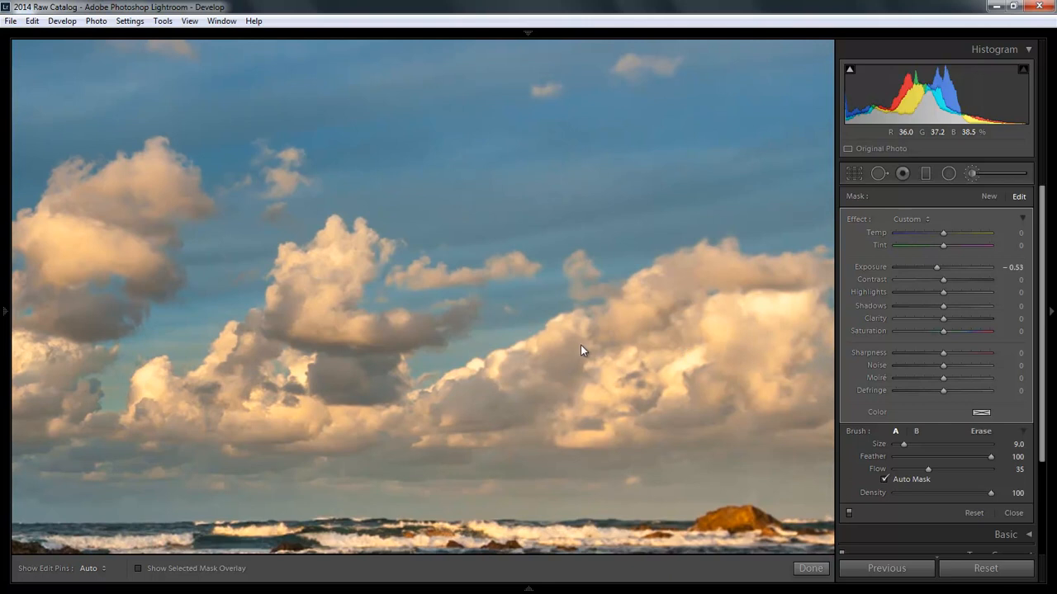
pyautogui.moveTo(740, 356); pyautogui.dragTo(578, 345)
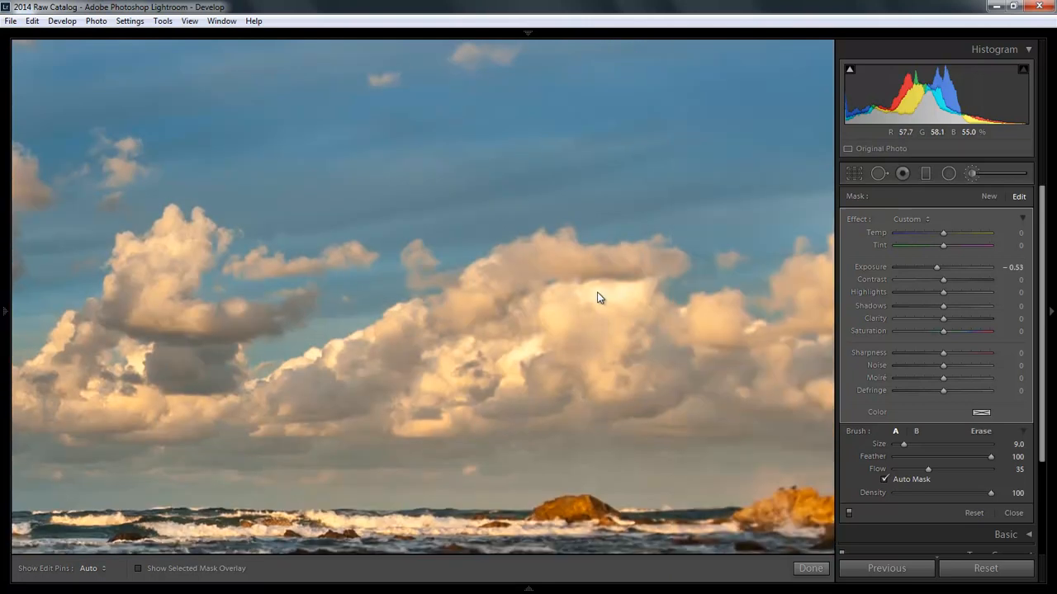
pyautogui.scroll(-3, 598, 297)
pyautogui.moveTo(594, 296)
pyautogui.mouseDown()
pyautogui.moveTo(582, 290)
pyautogui.moveTo(630, 290)
pyautogui.moveTo(603, 289)
pyautogui.moveTo(634, 279)
pyautogui.mouseUp()
pyautogui.moveTo(499, 389)
pyautogui.mouseDown()
pyautogui.moveTo(521, 352)
pyautogui.moveTo(507, 354)
pyautogui.moveTo(538, 346)
pyautogui.moveTo(510, 359)
pyautogui.moveTo(516, 389)
pyautogui.moveTo(533, 380)
pyautogui.moveTo(520, 356)
pyautogui.mouseUp()
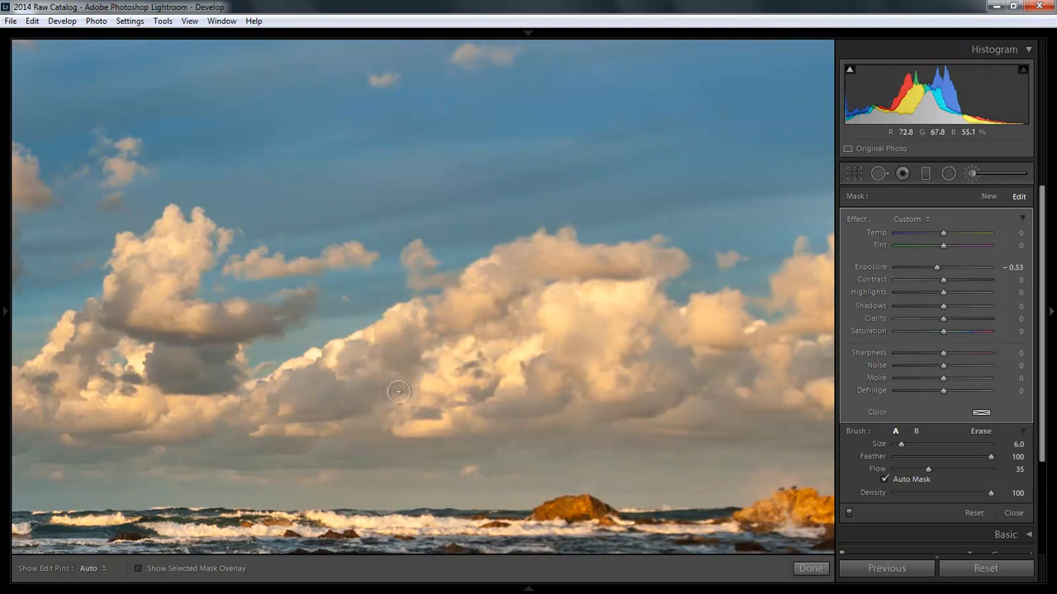
pyautogui.moveTo(319, 360)
pyautogui.mouseDown()
pyautogui.moveTo(307, 357)
pyautogui.moveTo(314, 366)
pyautogui.mouseUp()
pyautogui.moveTo(143, 369)
pyautogui.mouseDown()
pyautogui.moveTo(298, 369)
pyautogui.moveTo(340, 352)
pyautogui.mouseUp()
pyautogui.moveTo(692, 370)
pyautogui.mouseDown()
pyautogui.moveTo(661, 398)
pyautogui.moveTo(612, 409)
pyautogui.moveTo(583, 402)
pyautogui.mouseUp()
pyautogui.press('z')
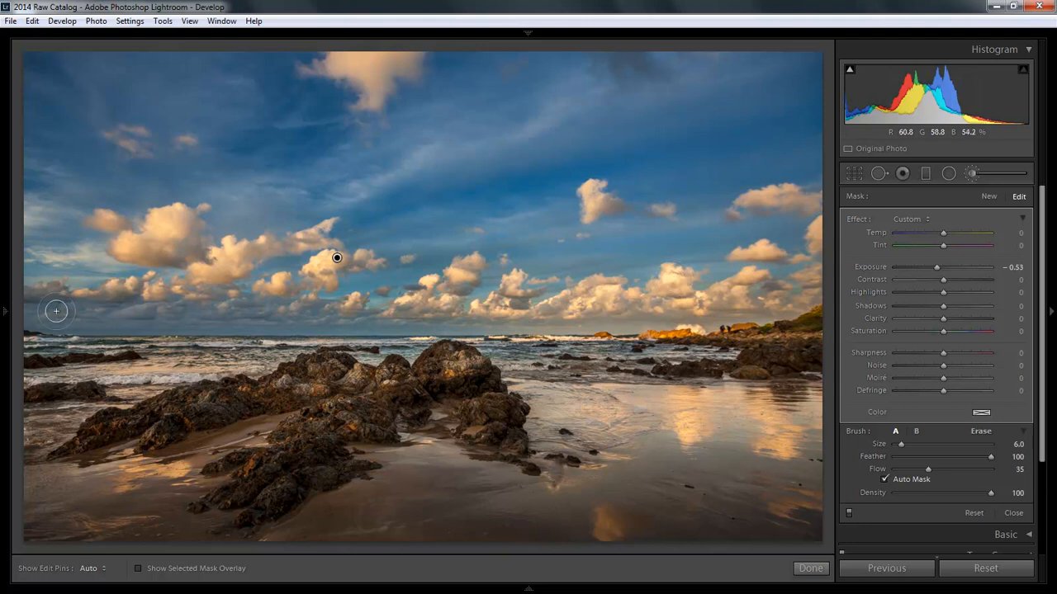
# Show the Navigator, collapse the History list and inspect the clouds above the golden rocks at 1:1
pyautogui.click(5, 311)
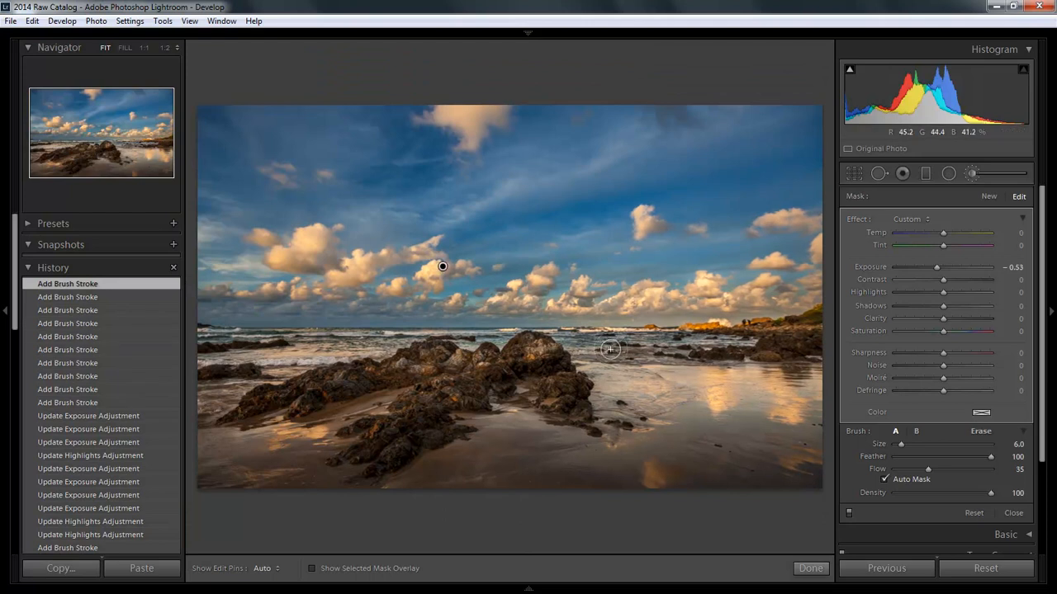
pyautogui.click(29, 269)
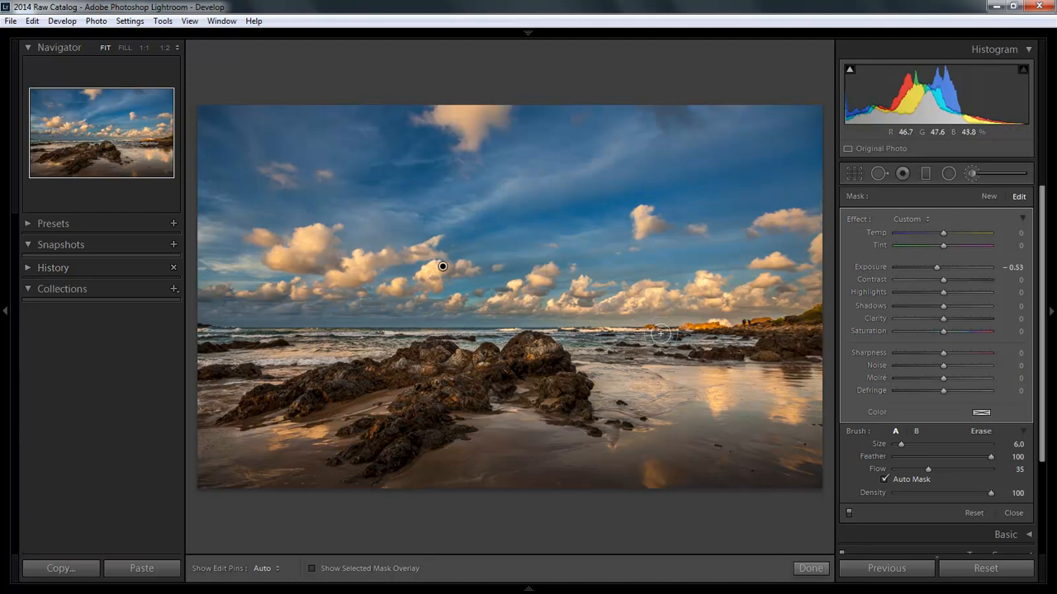
pyautogui.click(131, 132)
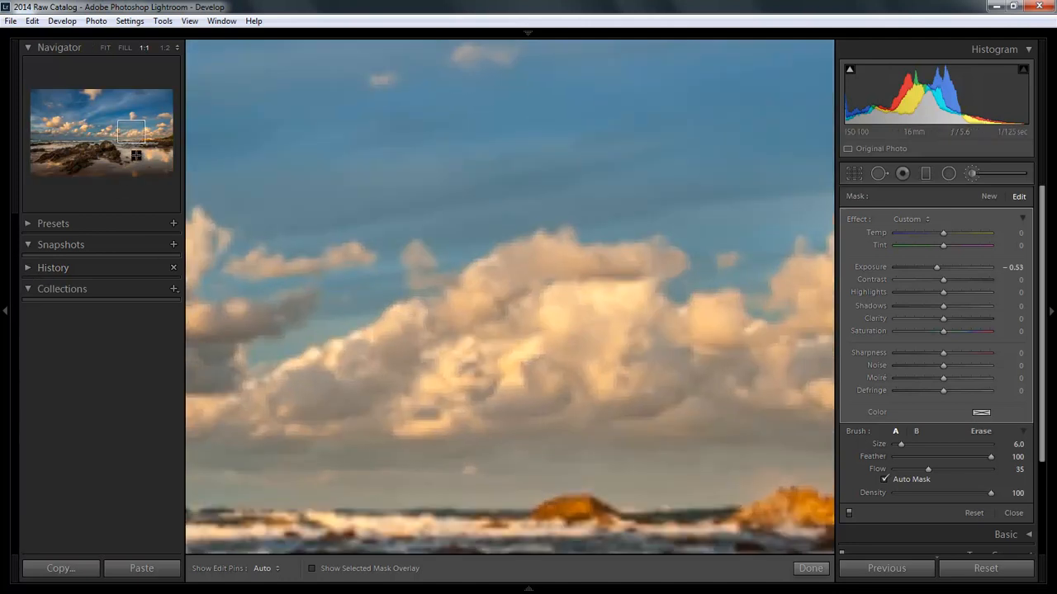
pyautogui.moveTo(134, 136); pyautogui.dragTo(132, 138)
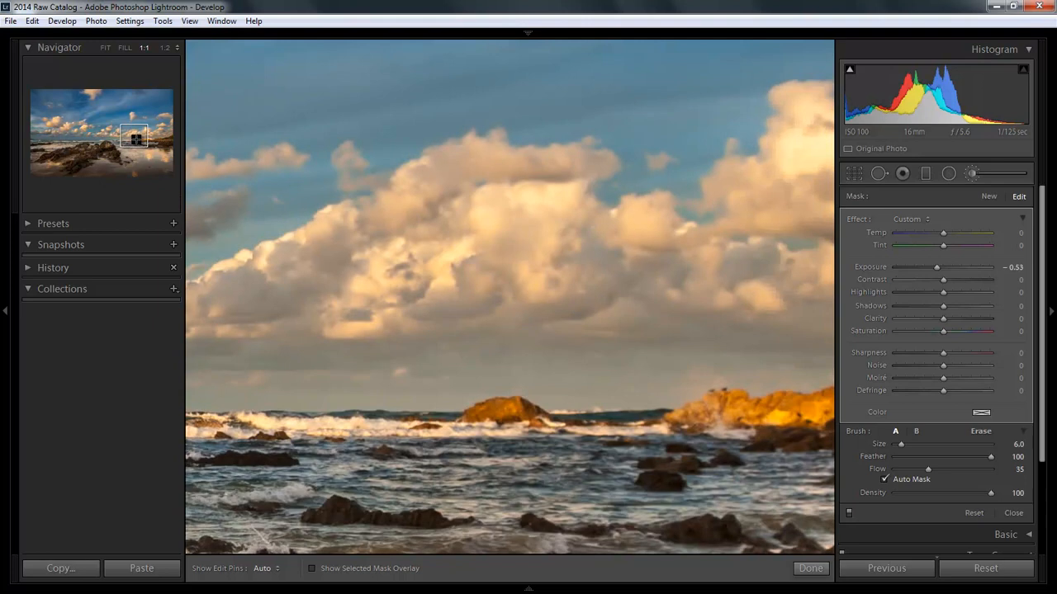
pyautogui.press('h')
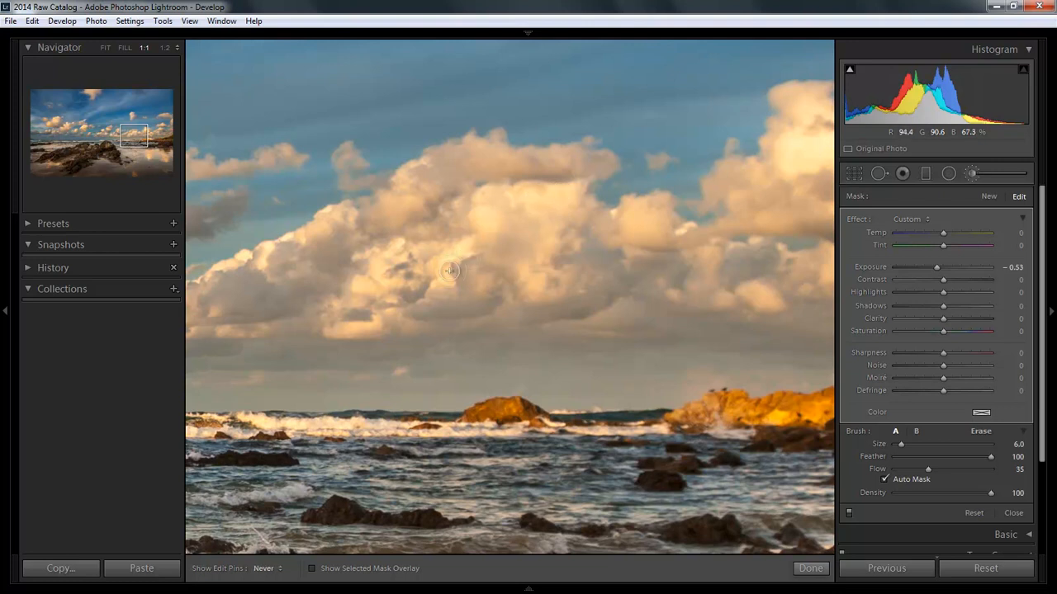
pyautogui.press('h')
# Continue the brush work on the bright clouds and wave spray above the golden rocks, reducing the brush size to 4
pyautogui.moveTo(647, 260); pyautogui.dragTo(480, 286)
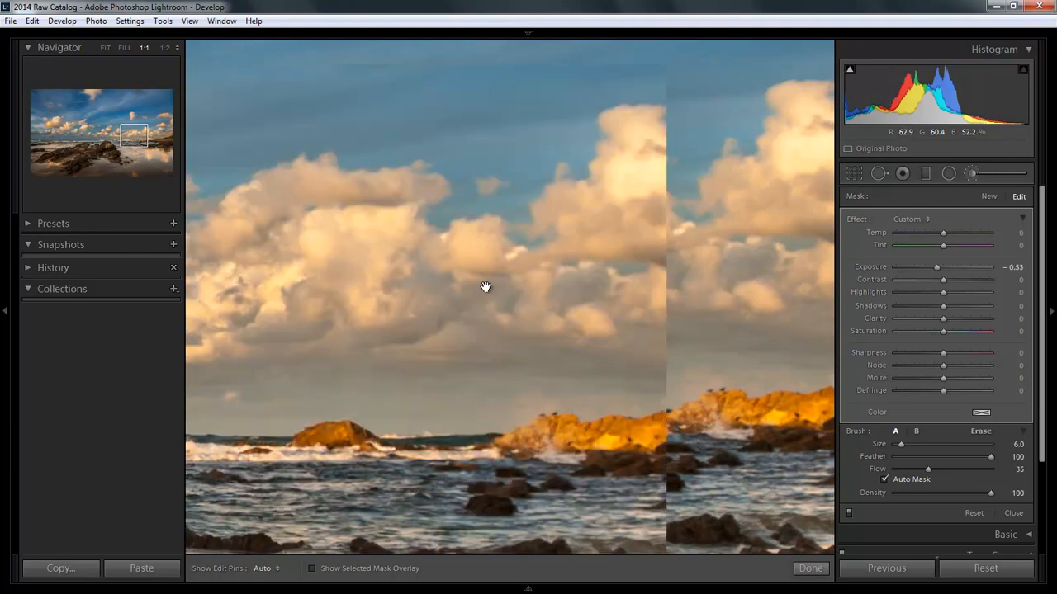
pyautogui.moveTo(634, 209); pyautogui.dragTo(523, 224)
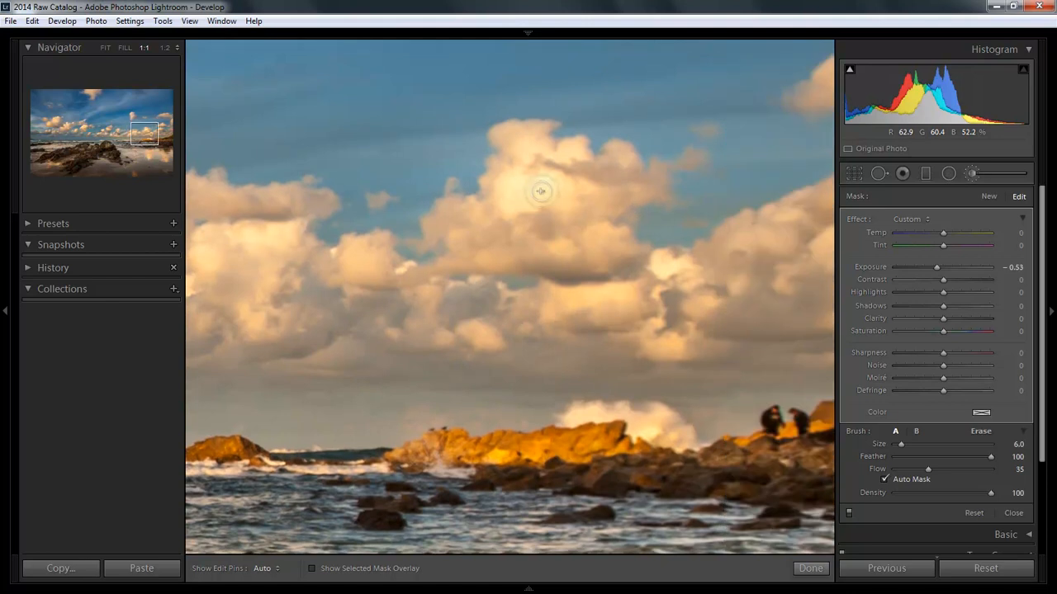
pyautogui.press('h')
pyautogui.press('h')
pyautogui.scroll(-2, 660, 275)
pyautogui.press('h')
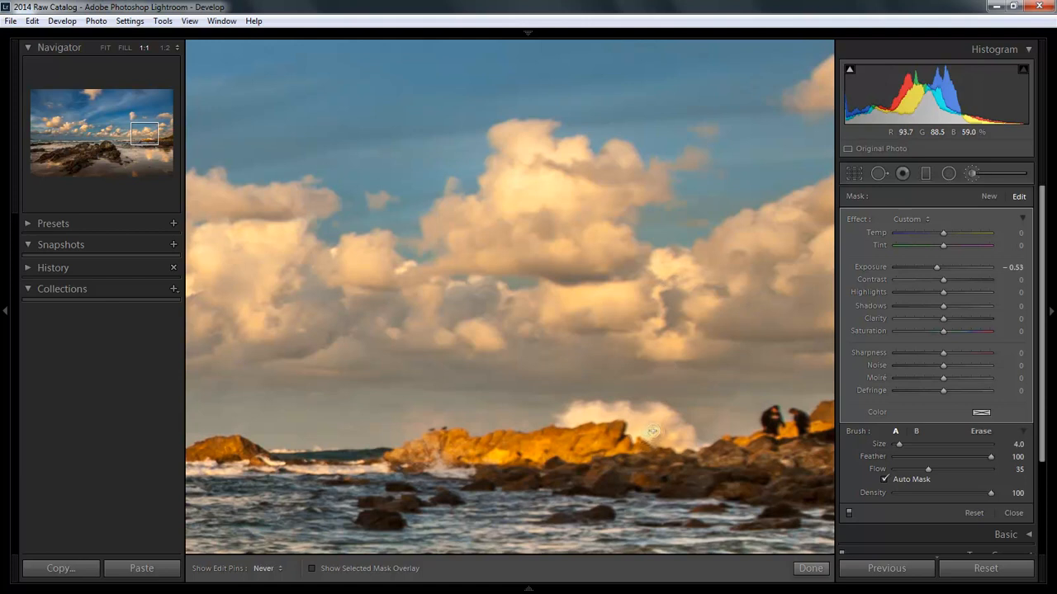
pyautogui.press('h')
pyautogui.press('h')
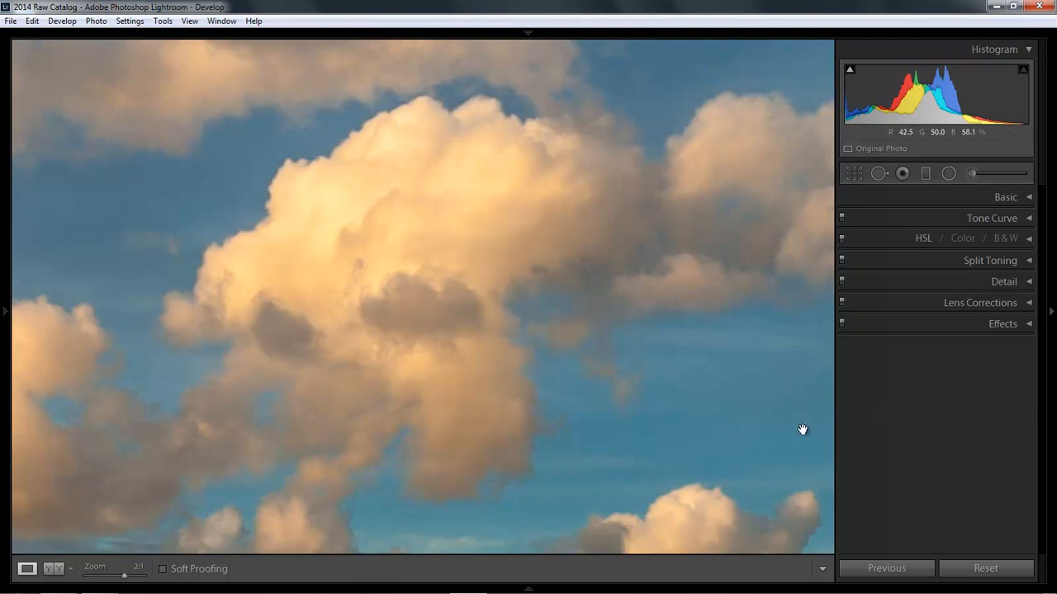
# Set the Luminance noise reduction to 26 while viewing the clouds at 2:1, and return the photo to Fit view
pyautogui.click(1029, 282)
pyautogui.moveTo(1041, 309); pyautogui.dragTo(1043, 361)
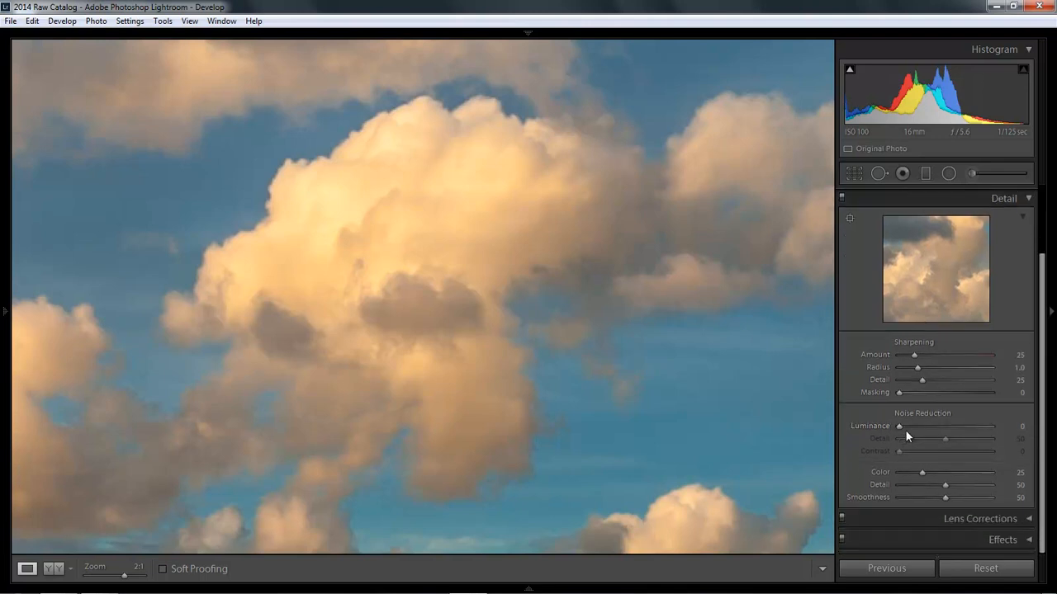
pyautogui.moveTo(902, 427); pyautogui.dragTo(918, 428)
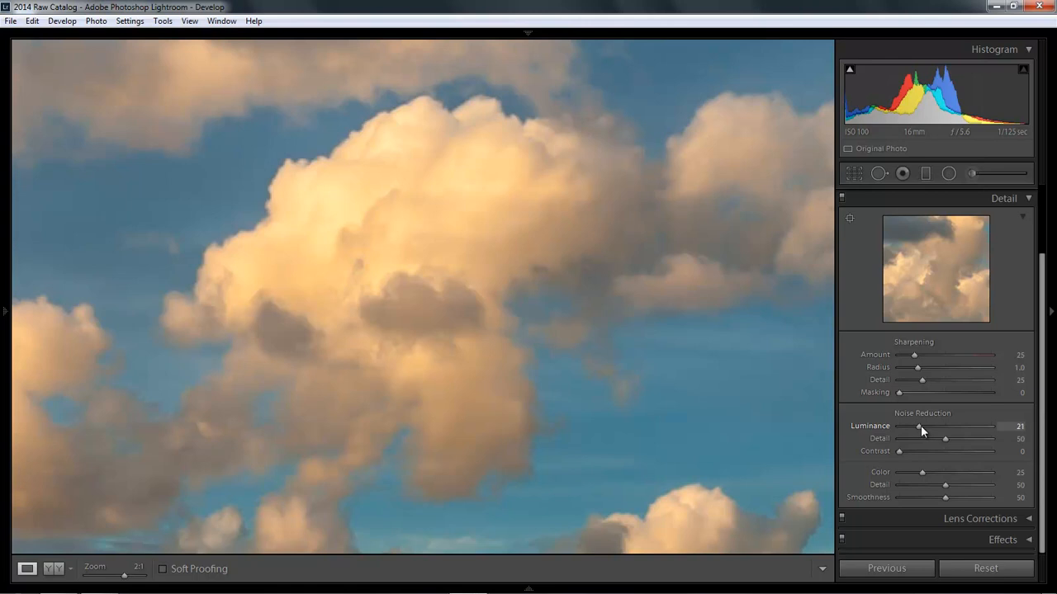
pyautogui.click(925, 425)
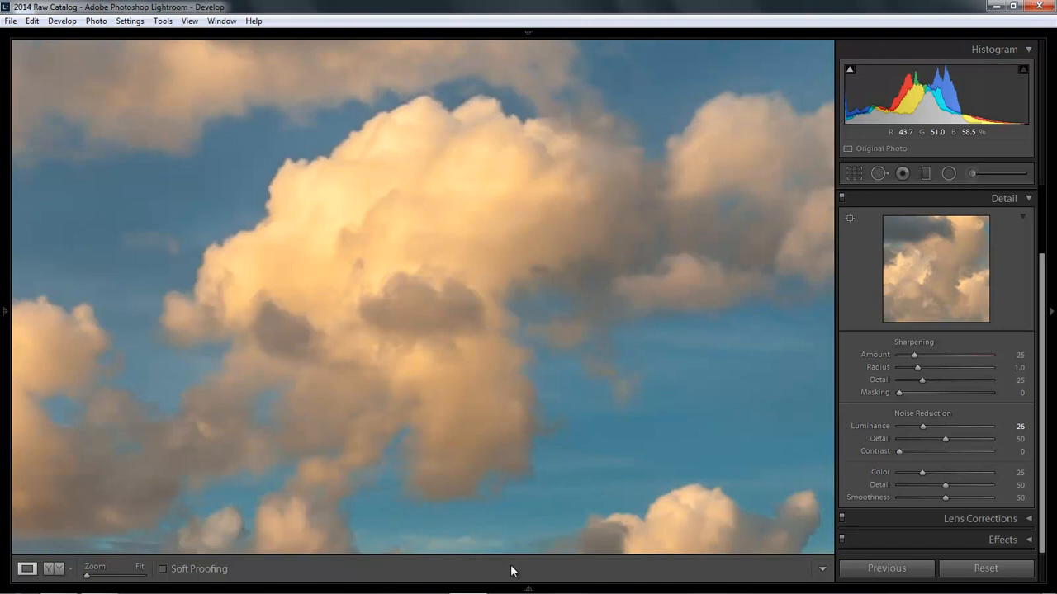
pyautogui.click(169, 549)
pyautogui.click(131, 576)
pyautogui.click(87, 576)
pyautogui.click(516, 522)
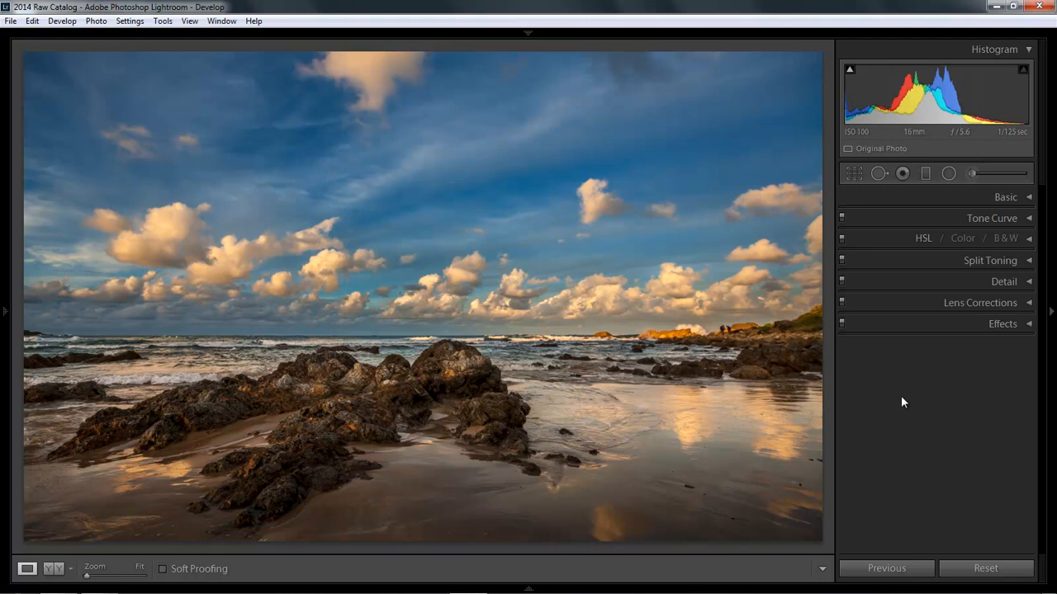
# Set up Spot Removal in Heal mode with brush size 75 and feather 84, viewing the two people on the rocks at 1:1
pyautogui.click(721, 337)
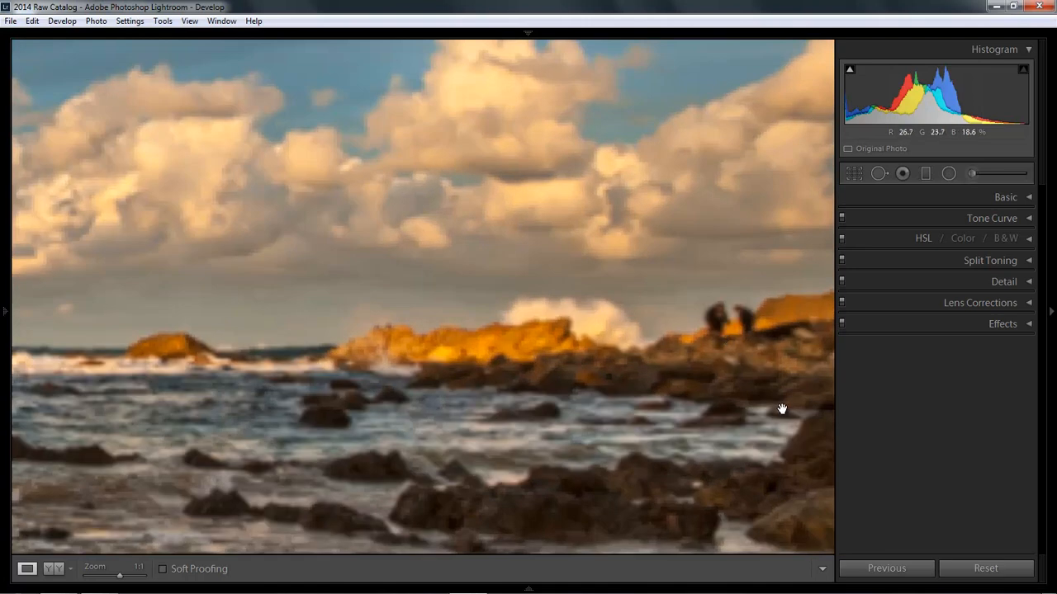
pyautogui.moveTo(782, 405); pyautogui.dragTo(620, 417)
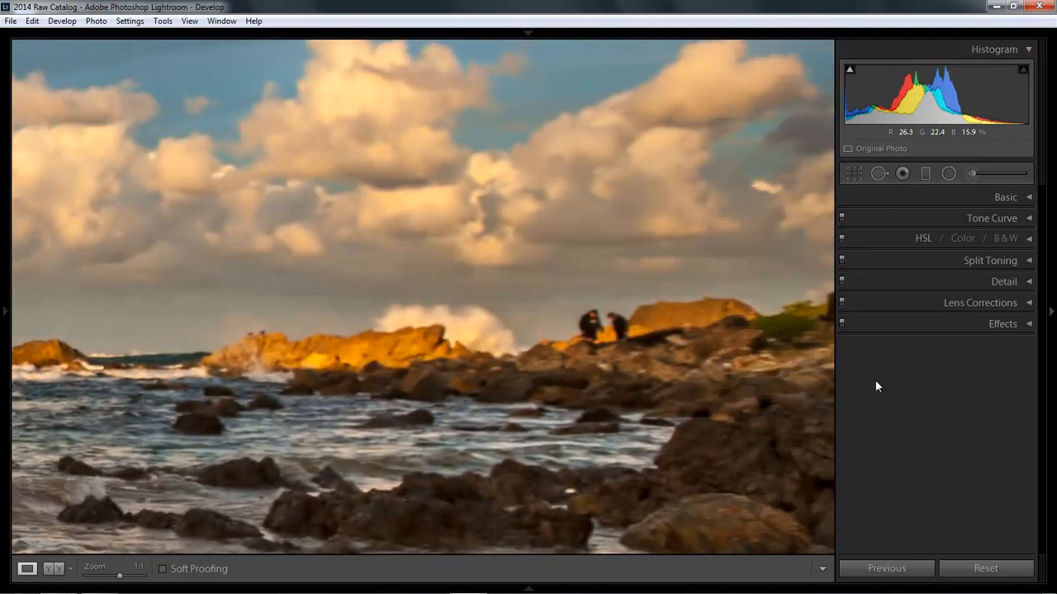
pyautogui.click(879, 174)
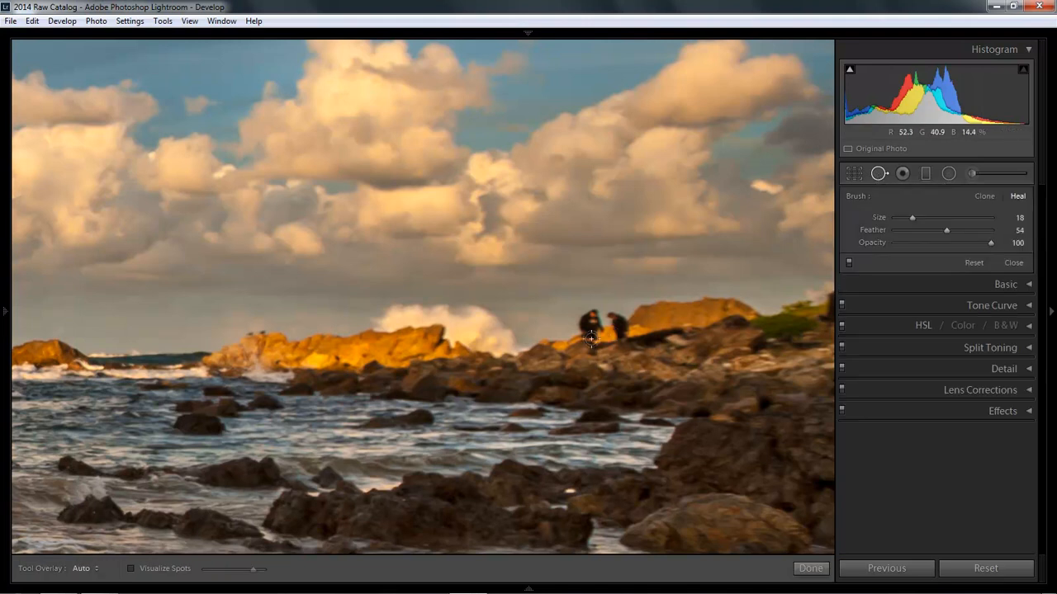
pyautogui.scroll(3, 591, 333)
pyautogui.scroll(8, 591, 333)
pyautogui.scroll(1, 585, 329)
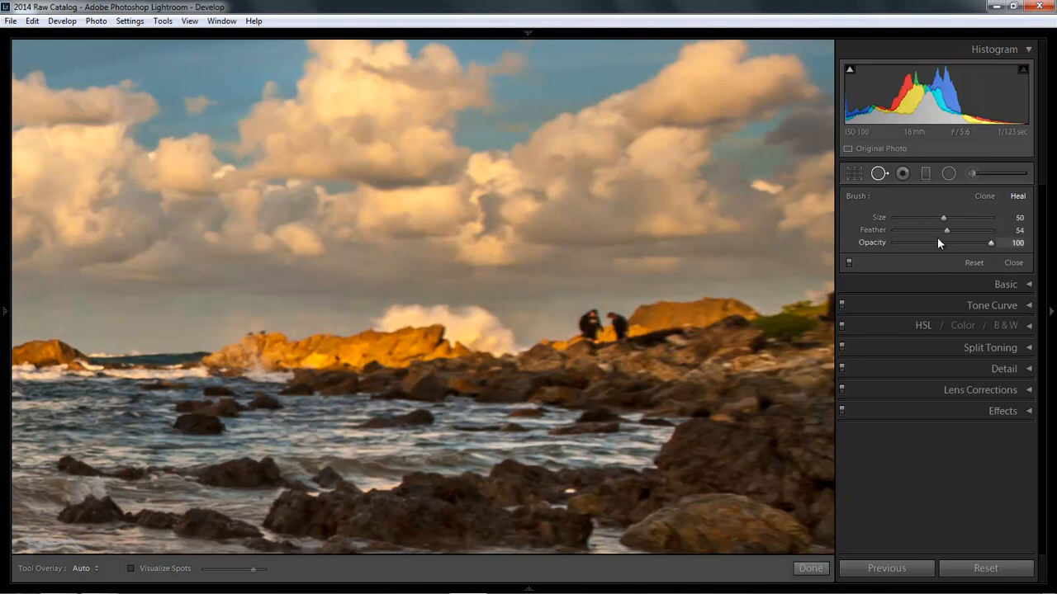
pyautogui.moveTo(955, 231); pyautogui.dragTo(978, 231)
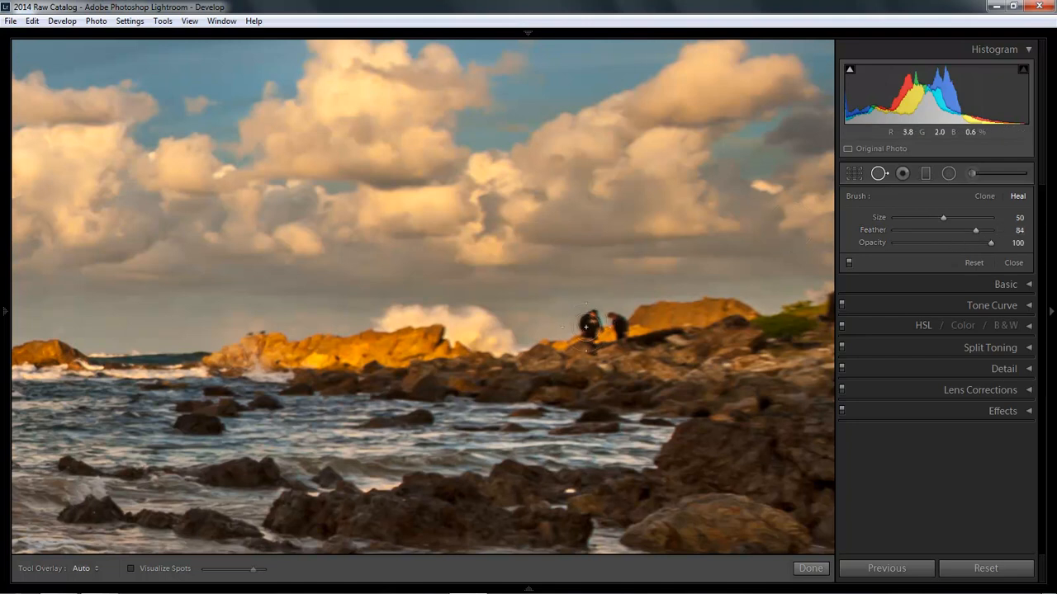
pyautogui.scroll(5, 585, 327)
pyautogui.scroll(2, 588, 327)
pyautogui.scroll(1, 589, 326)
# Try to heal away the two people on the rocks, reduce the spot's feather to 30, and delete the spot
pyautogui.moveTo(589, 325); pyautogui.dragTo(603, 326)
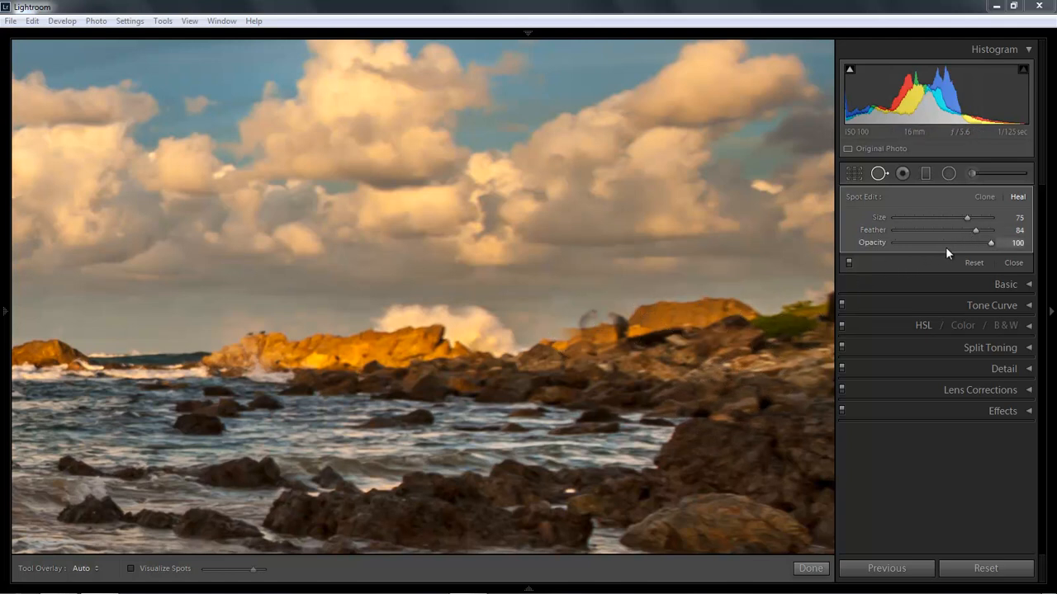
pyautogui.moveTo(972, 235); pyautogui.dragTo(938, 243)
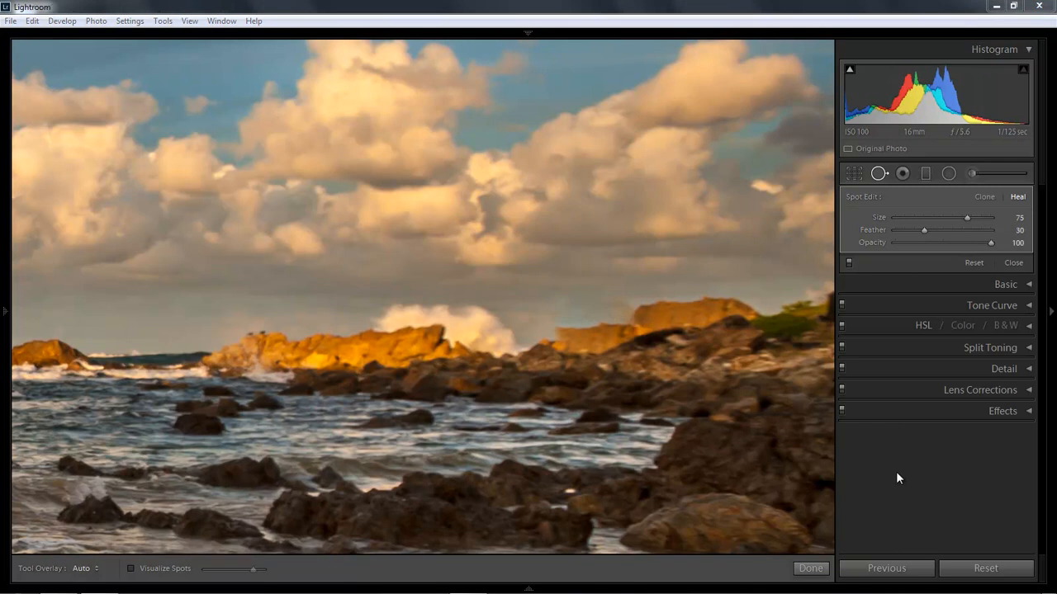
pyautogui.click(595, 326)
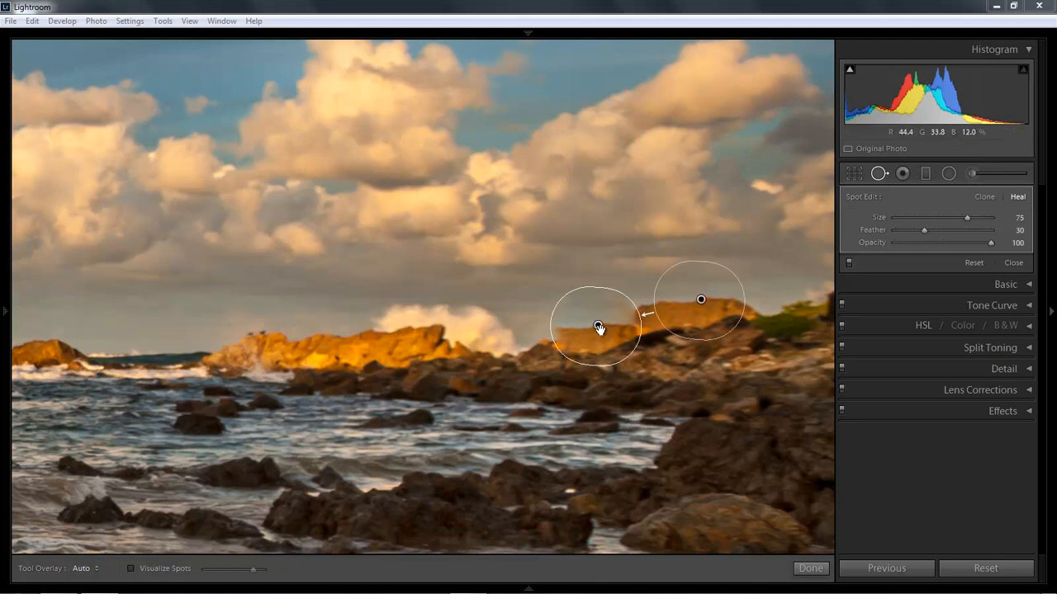
pyautogui.moveTo(599, 330); pyautogui.dragTo(609, 328)
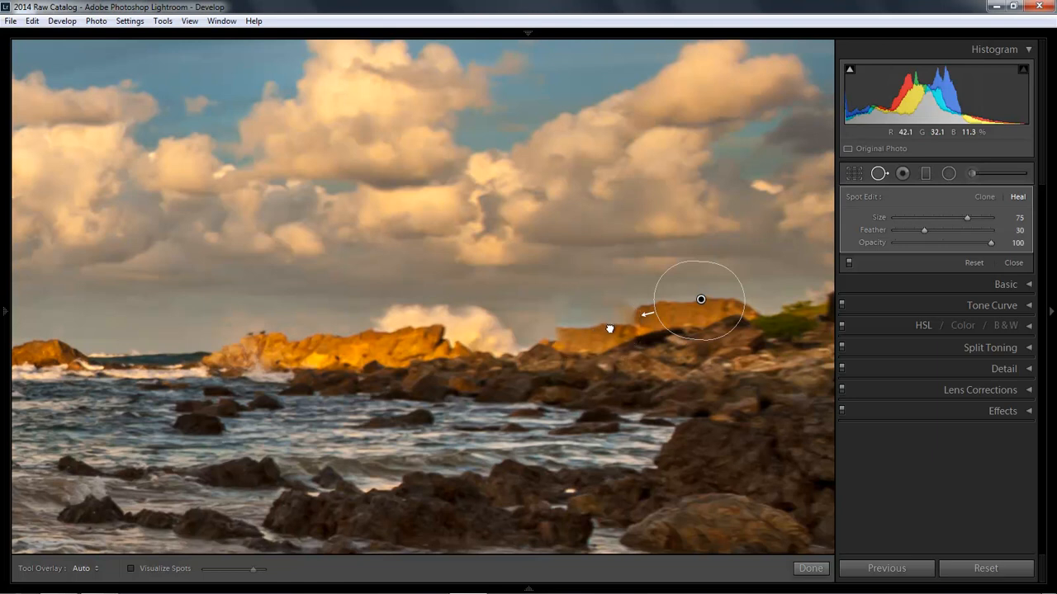
pyautogui.press('Delete')
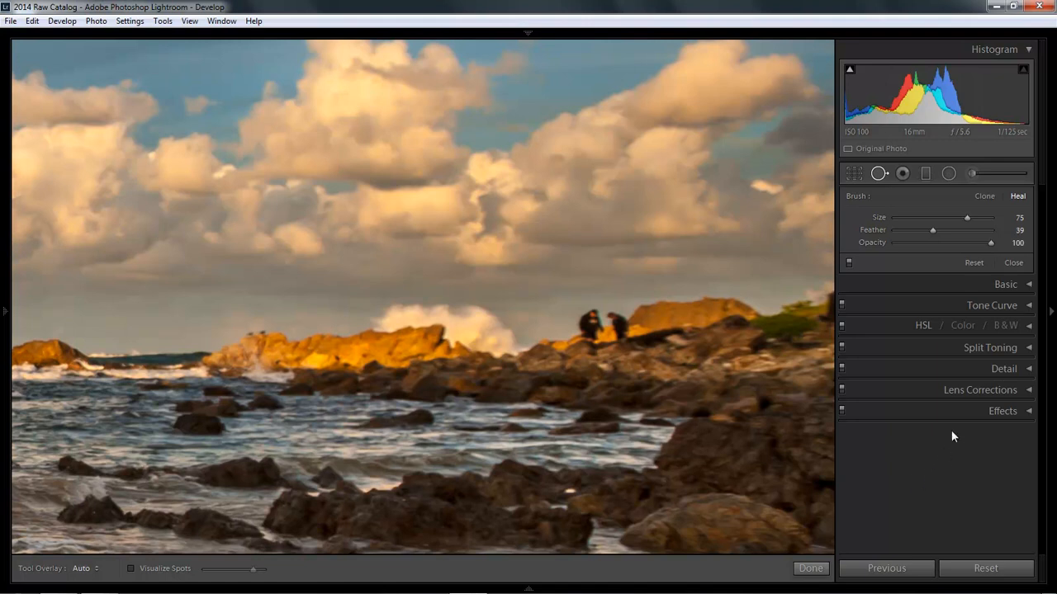
# Remove the two people on the golden rocks with a Clone spot of size 75 and feather 39, and return to the full photo
pyautogui.click(982, 196)
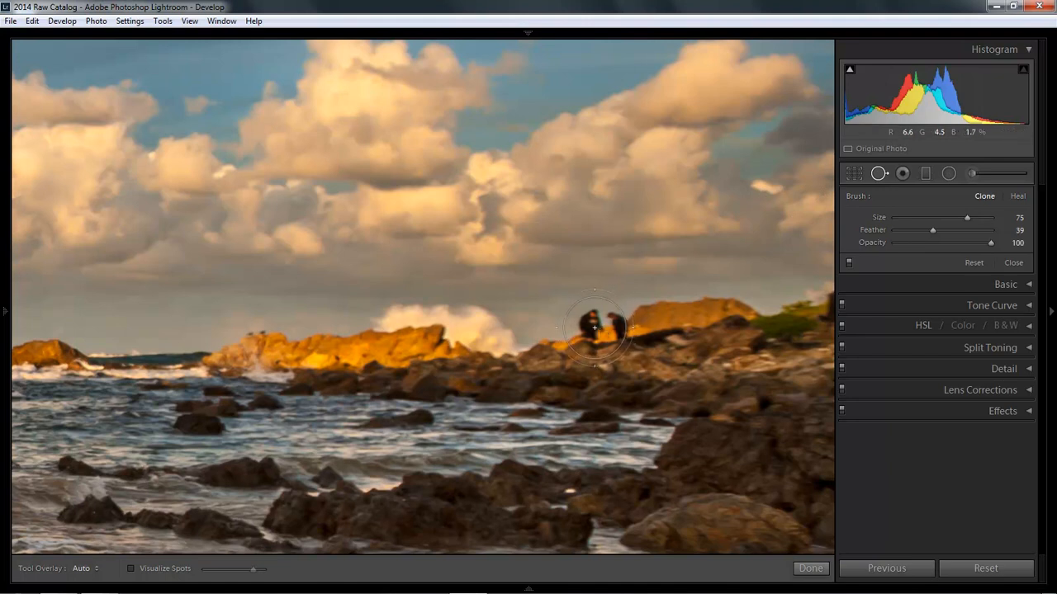
pyautogui.moveTo(595, 327); pyautogui.dragTo(604, 331)
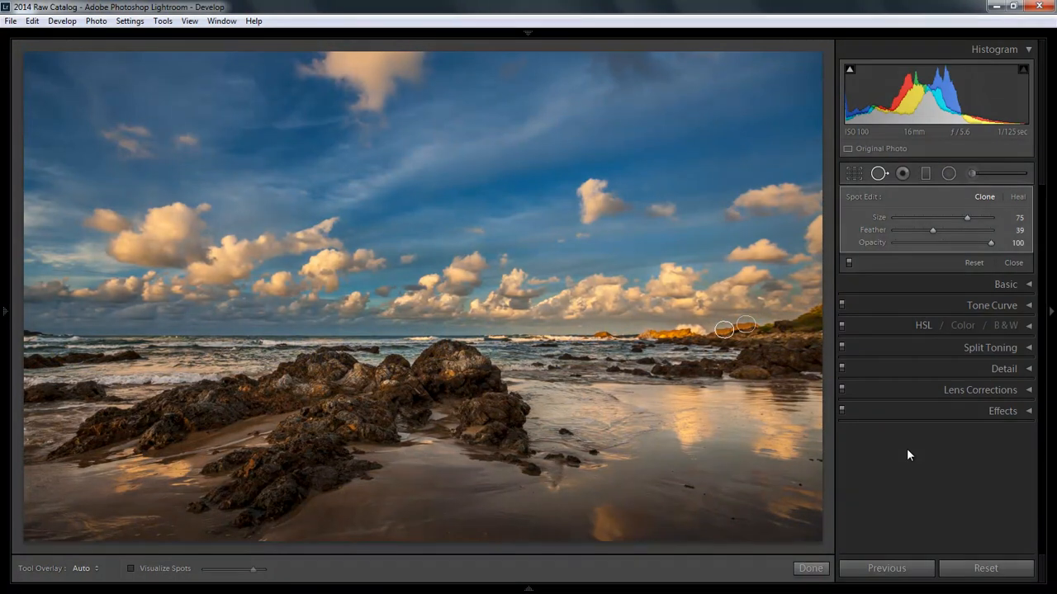
pyautogui.press('f')
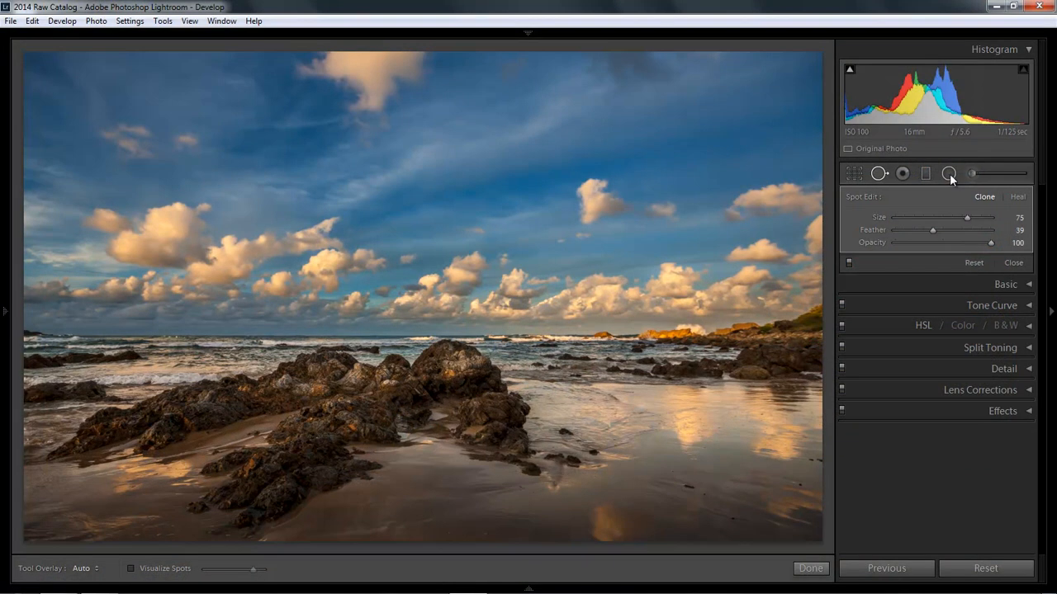
# Draw a large Radial Filter ellipse centred above the main rocks, stretch it slightly taller, and hide its edit pin
pyautogui.click(949, 176)
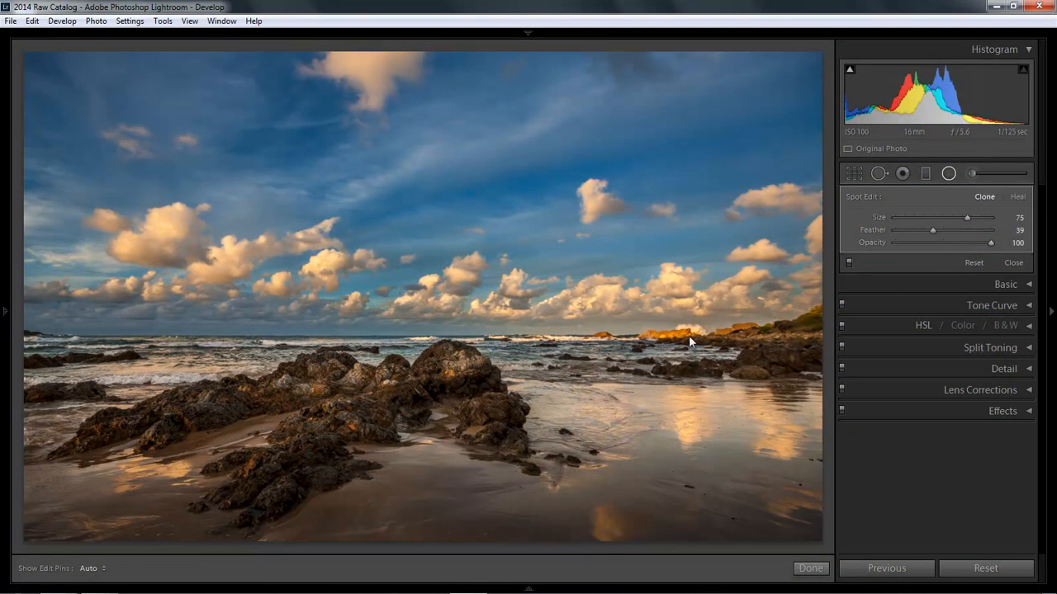
pyautogui.moveTo(422, 290); pyautogui.dragTo(784, 506)
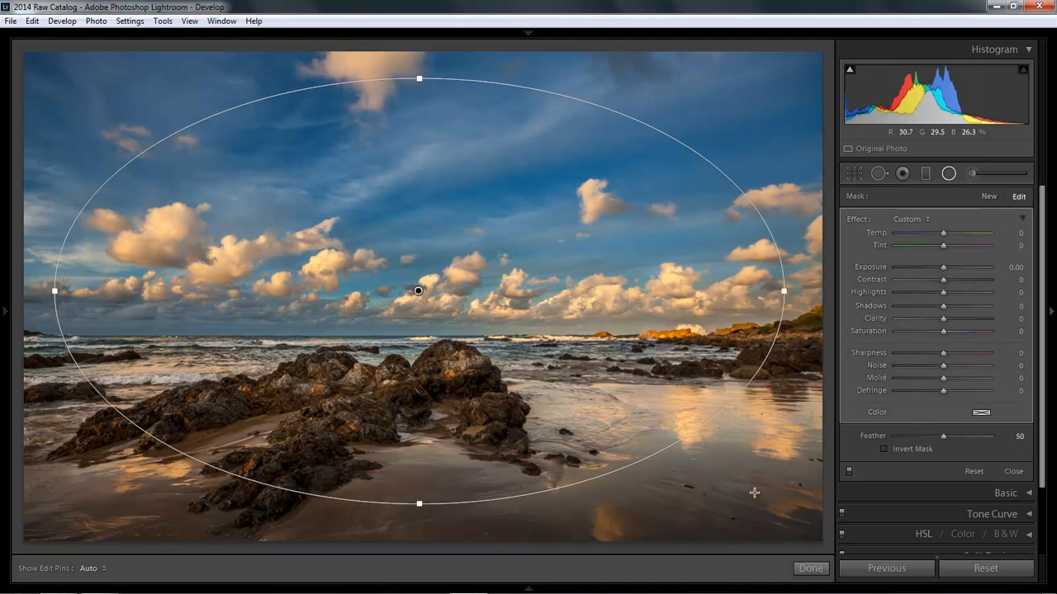
pyautogui.moveTo(421, 506); pyautogui.dragTo(466, 511)
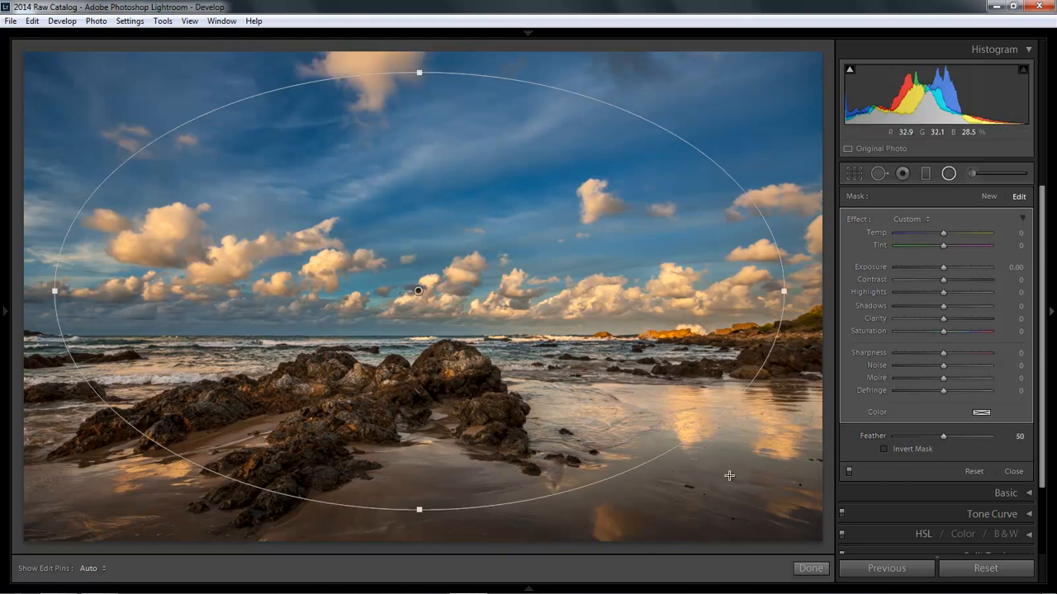
pyautogui.press('h')
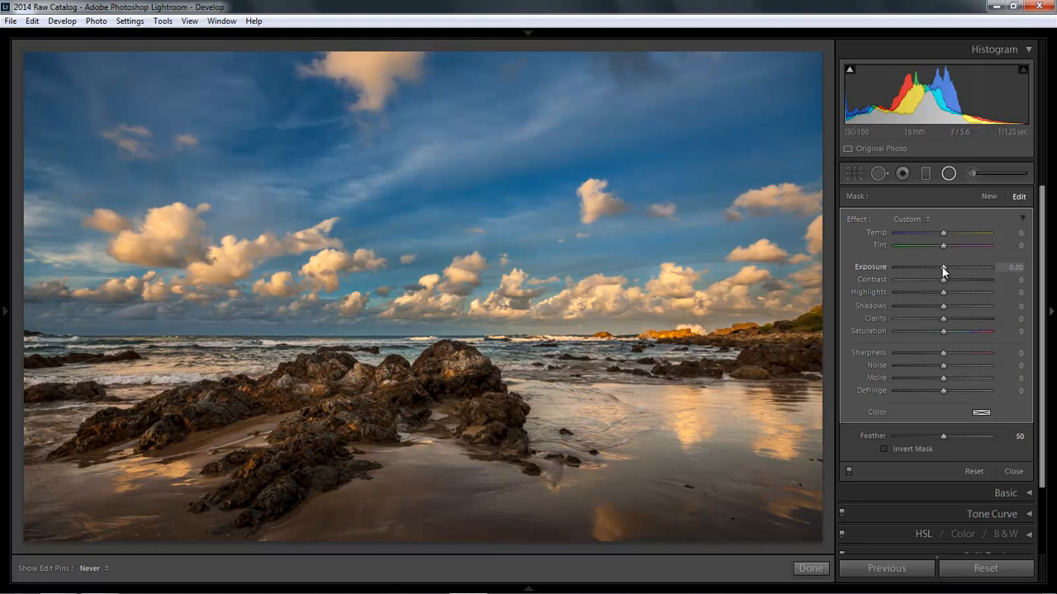
# Set the radial filter's Exposure to −0.59 to darken the edges, compare with the filter off and on, and finish the filter
pyautogui.moveTo(943, 268); pyautogui.dragTo(935, 267)
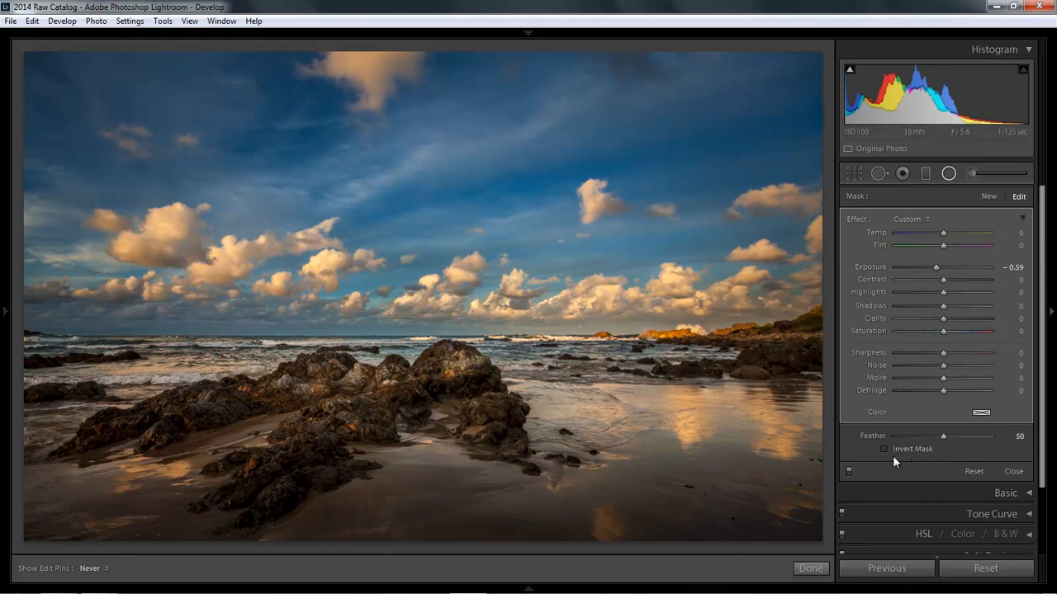
pyautogui.click(849, 470)
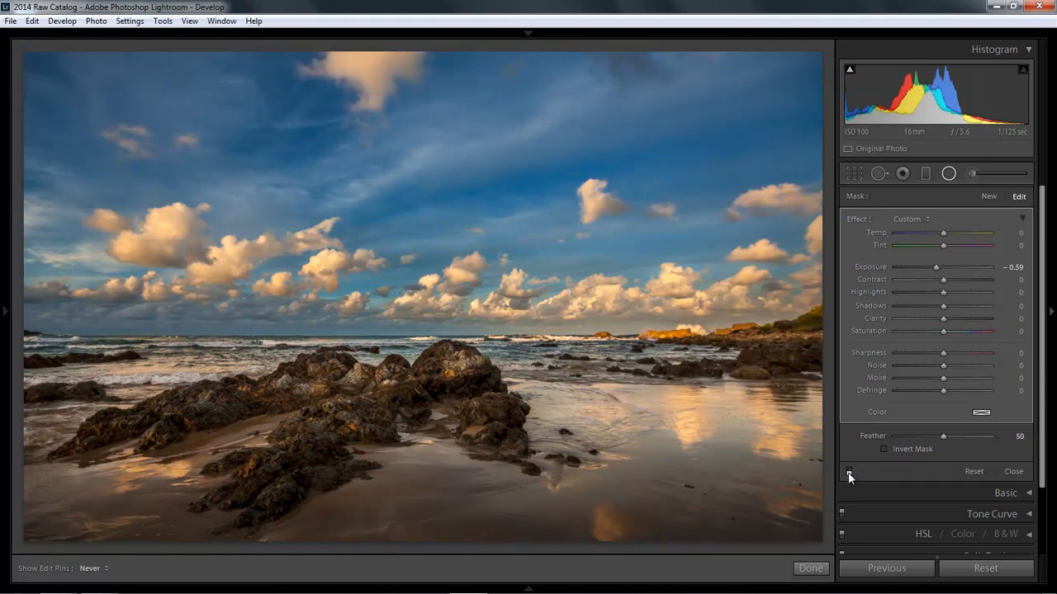
pyautogui.click(849, 472)
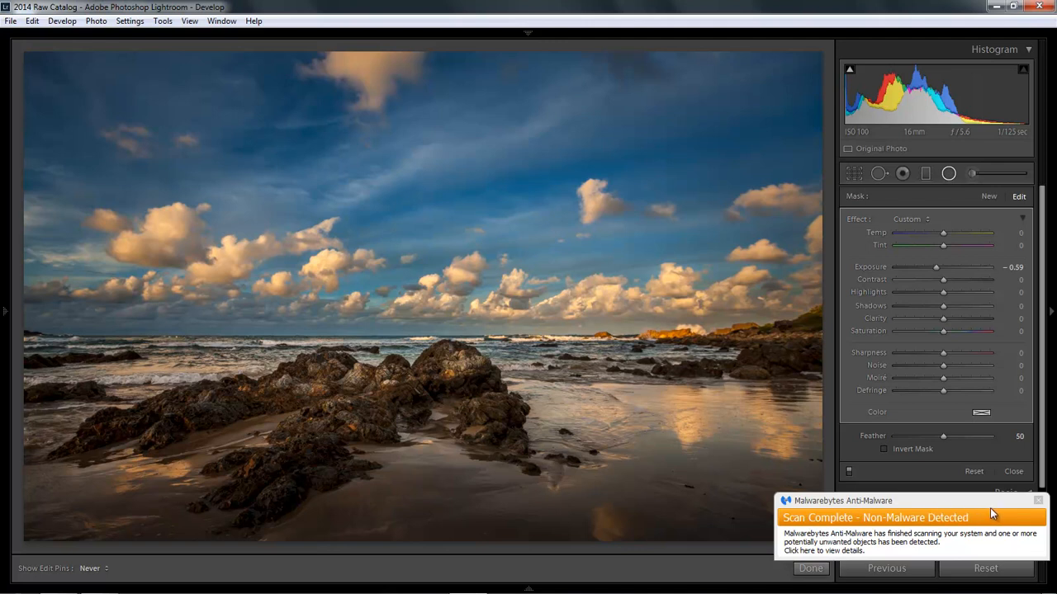
pyautogui.click(1039, 502)
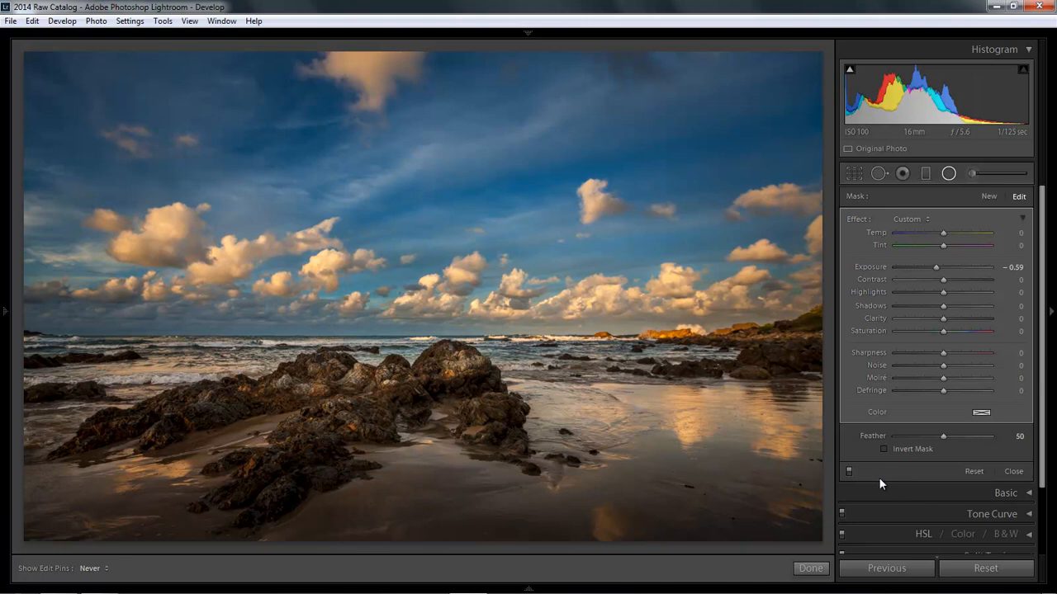
pyautogui.click(809, 568)
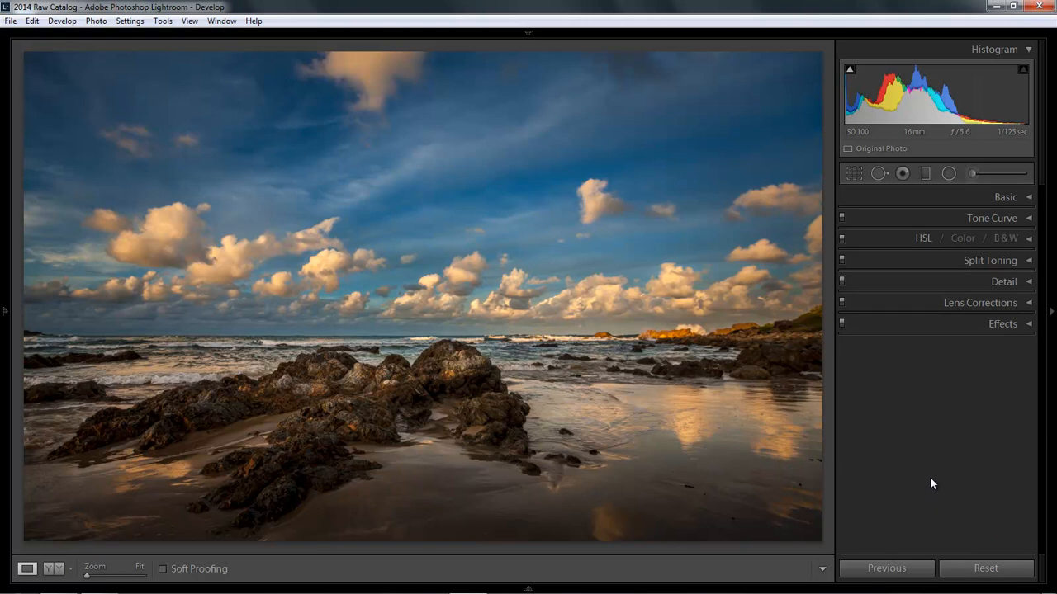
# Inspect the upper sky at 1:1 from its left corner across to the large cloud for dust spots, and return to Fit view
pyautogui.click(6, 312)
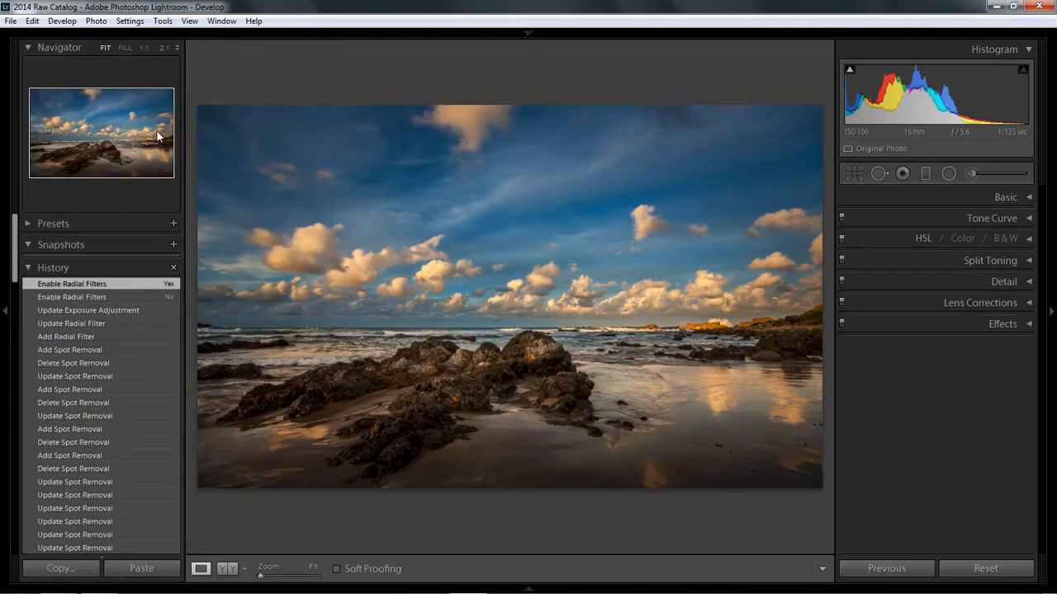
pyautogui.click(259, 166)
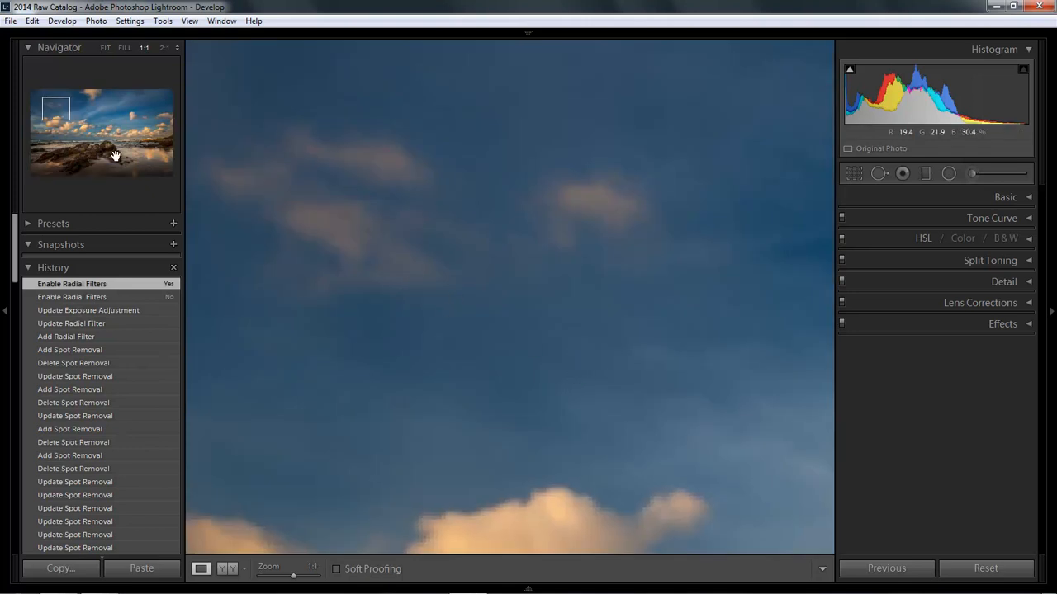
pyautogui.moveTo(55, 116); pyautogui.dragTo(41, 97)
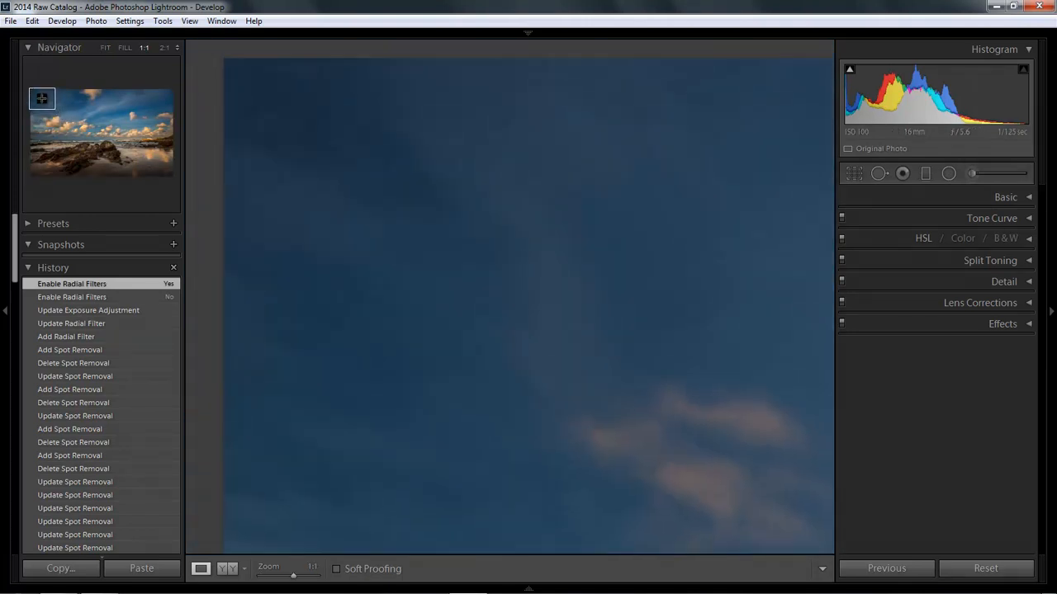
pyautogui.moveTo(325, 255); pyautogui.dragTo(342, 283)
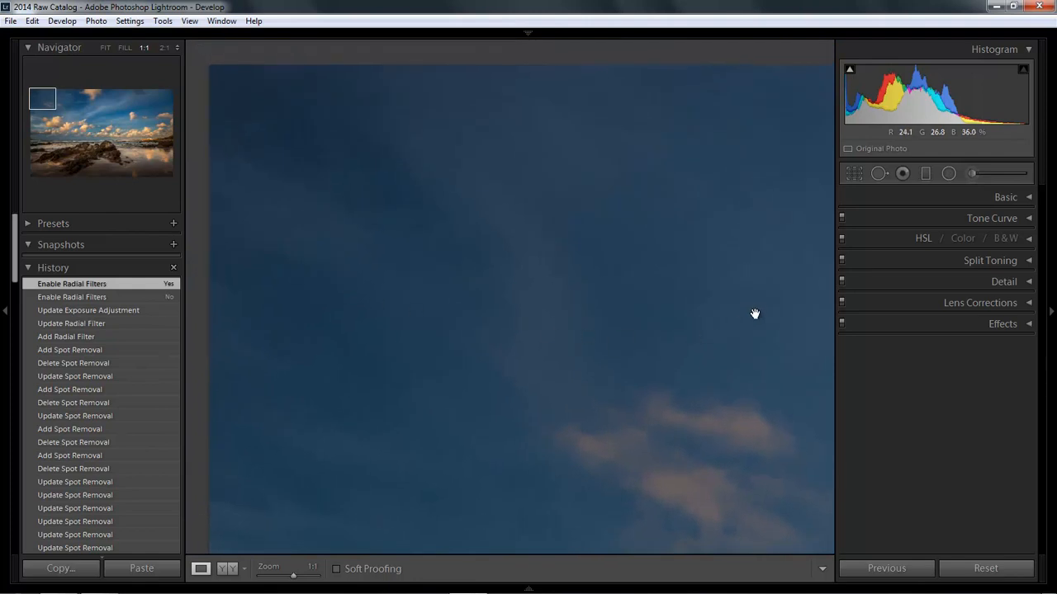
pyautogui.moveTo(691, 314); pyautogui.dragTo(512, 302)
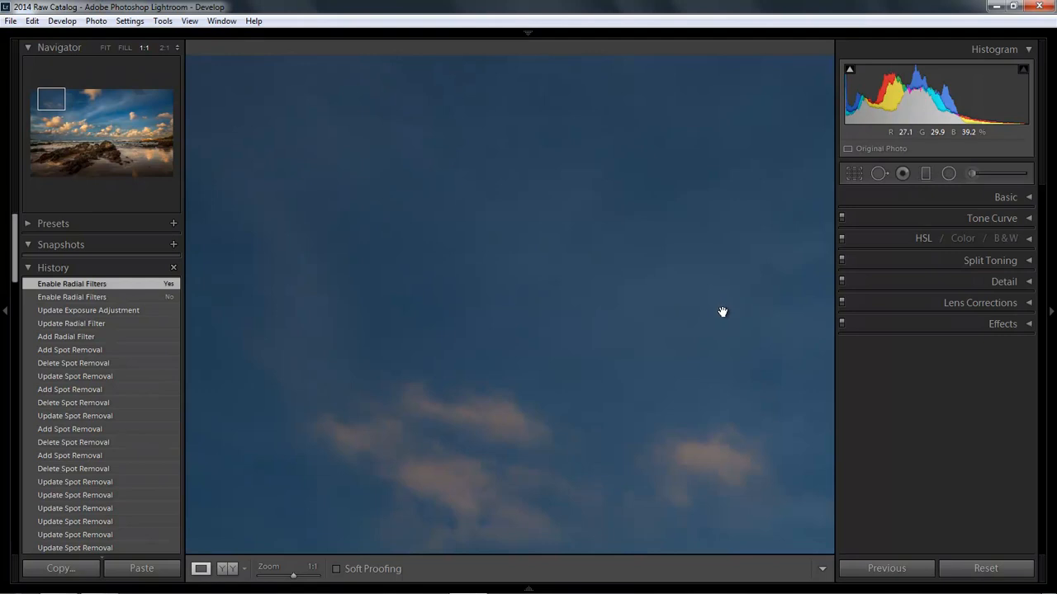
pyautogui.moveTo(724, 311); pyautogui.dragTo(562, 311)
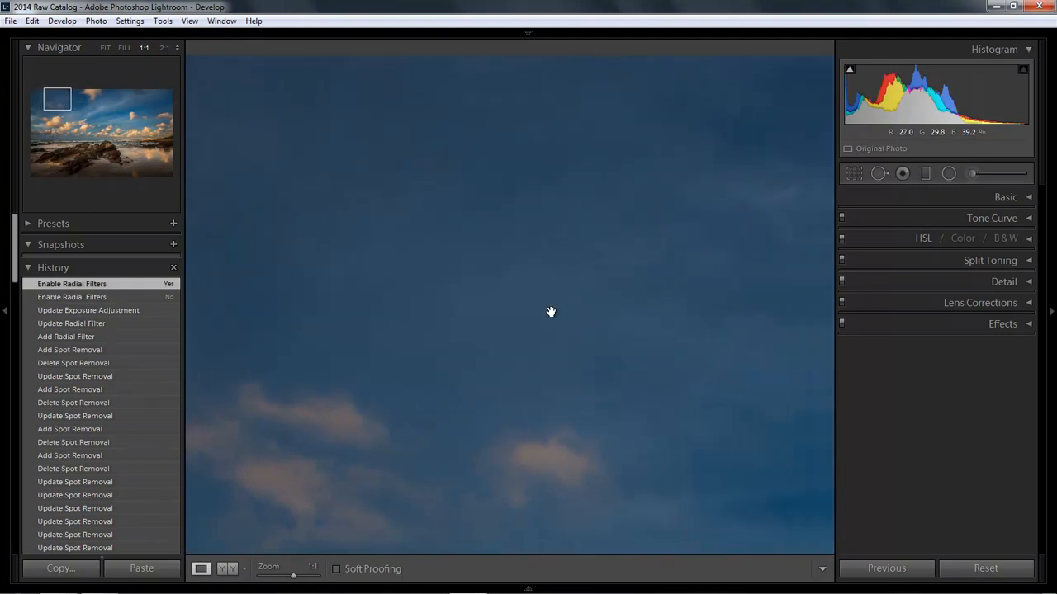
pyautogui.moveTo(471, 309); pyautogui.dragTo(306, 304)
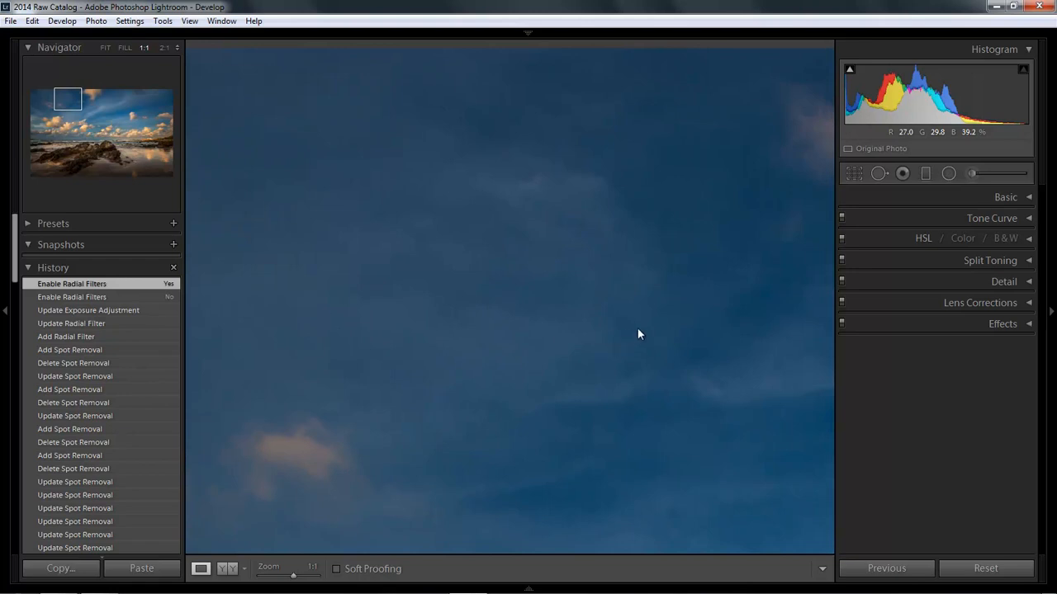
pyautogui.moveTo(629, 328); pyautogui.dragTo(345, 336)
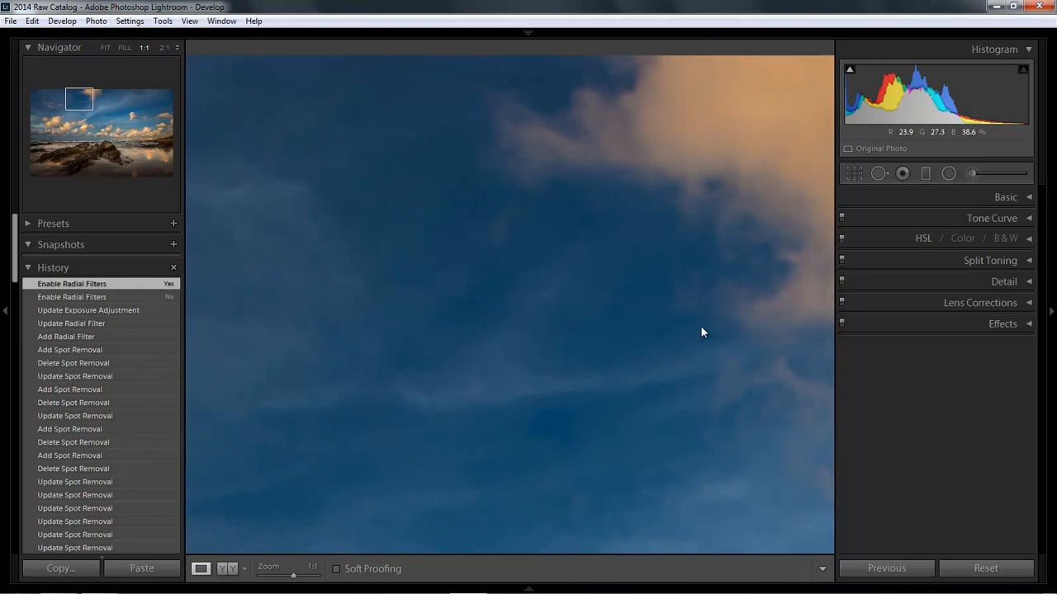
pyautogui.moveTo(674, 322); pyautogui.dragTo(426, 323)
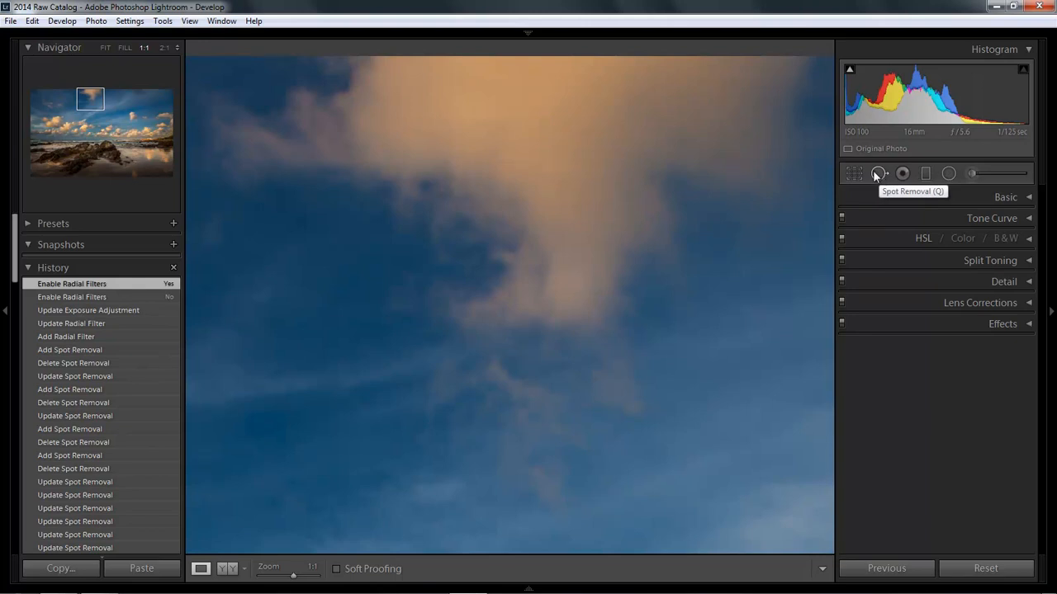
pyautogui.press('z')
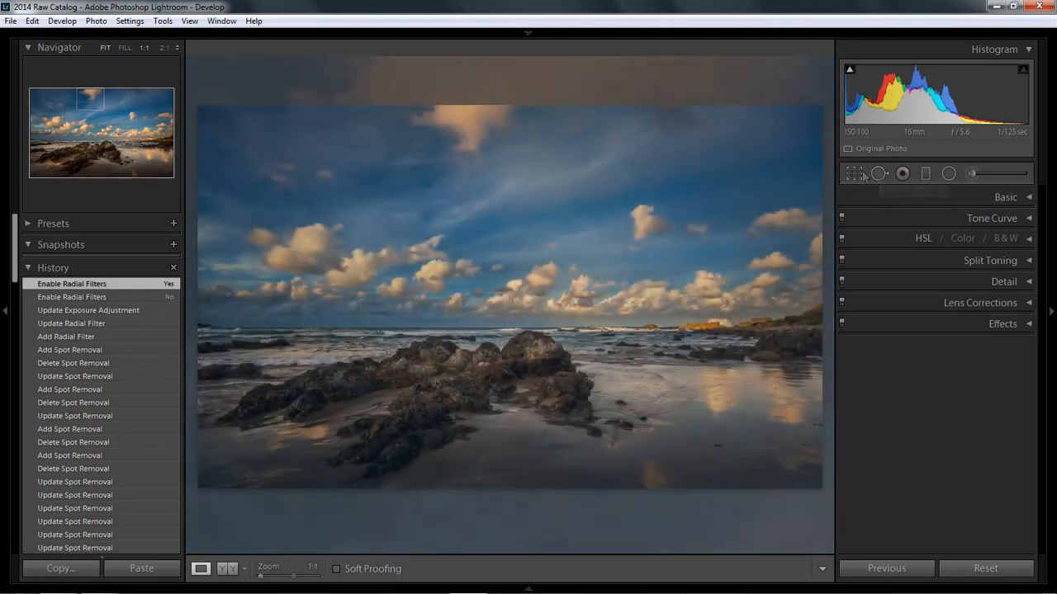
# Enlarge the photo area and review the History list back to the import entry
pyautogui.moveTo(835, 430); pyautogui.dragTo(906, 427)
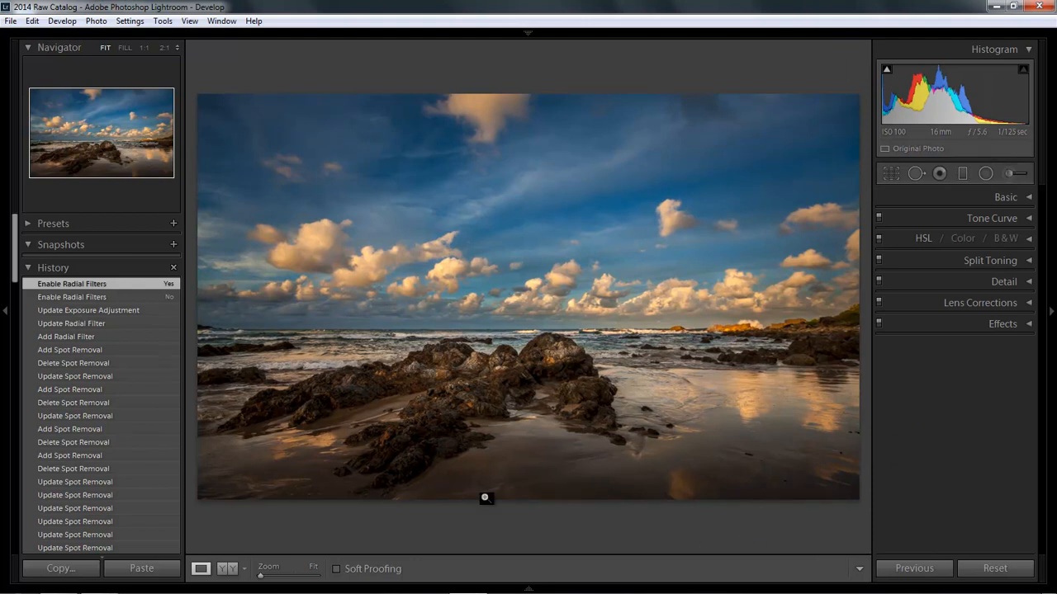
pyautogui.moveTo(15, 238); pyautogui.dragTo(15, 512)
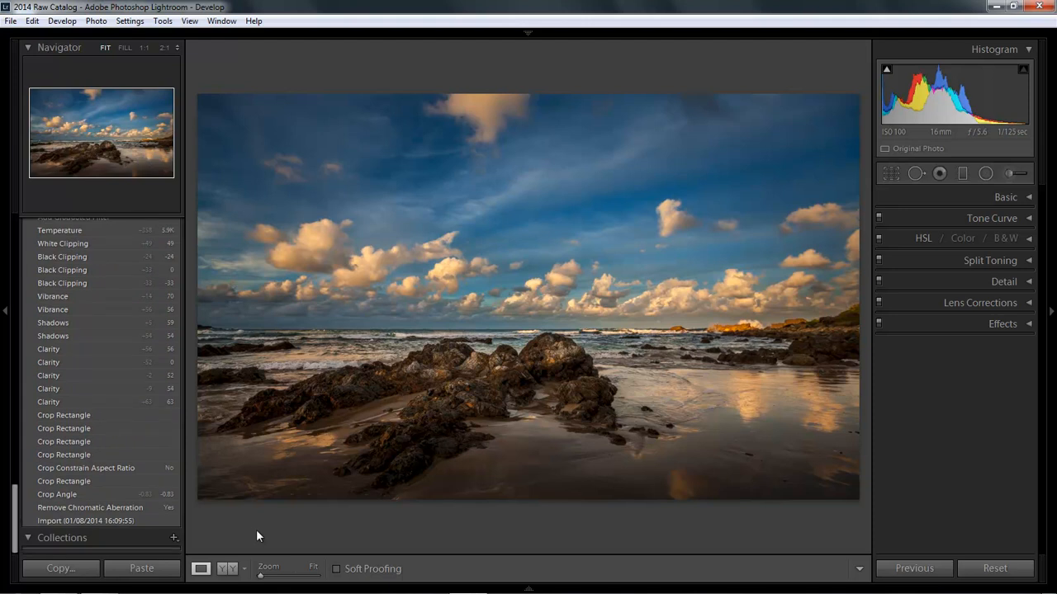
pyautogui.click(5, 310)
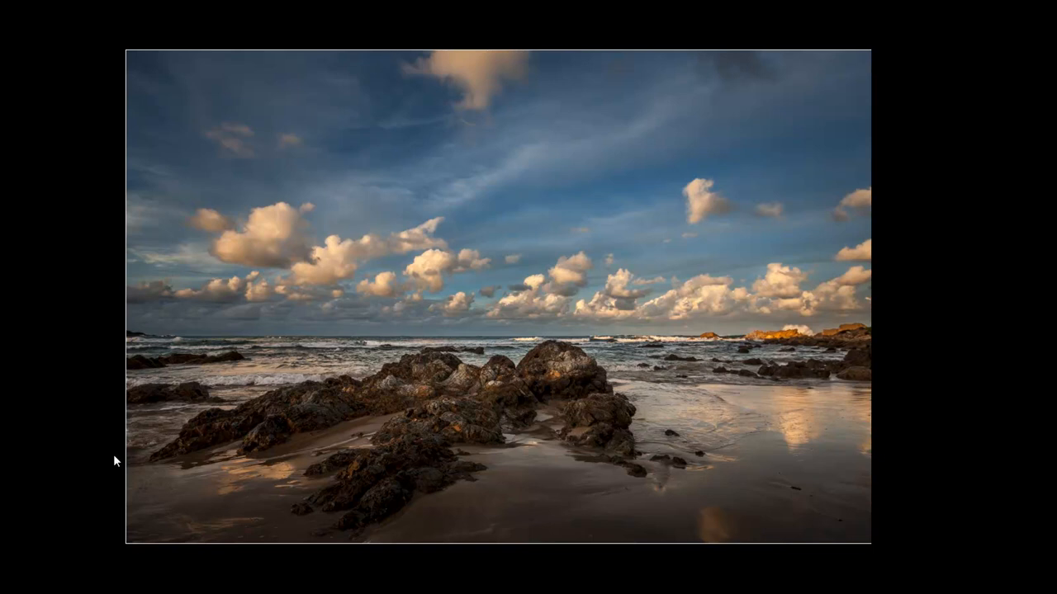
# Leave Lights Out, show the photo full screen without side panels, and compare it with its original before state
pyautogui.press('l')
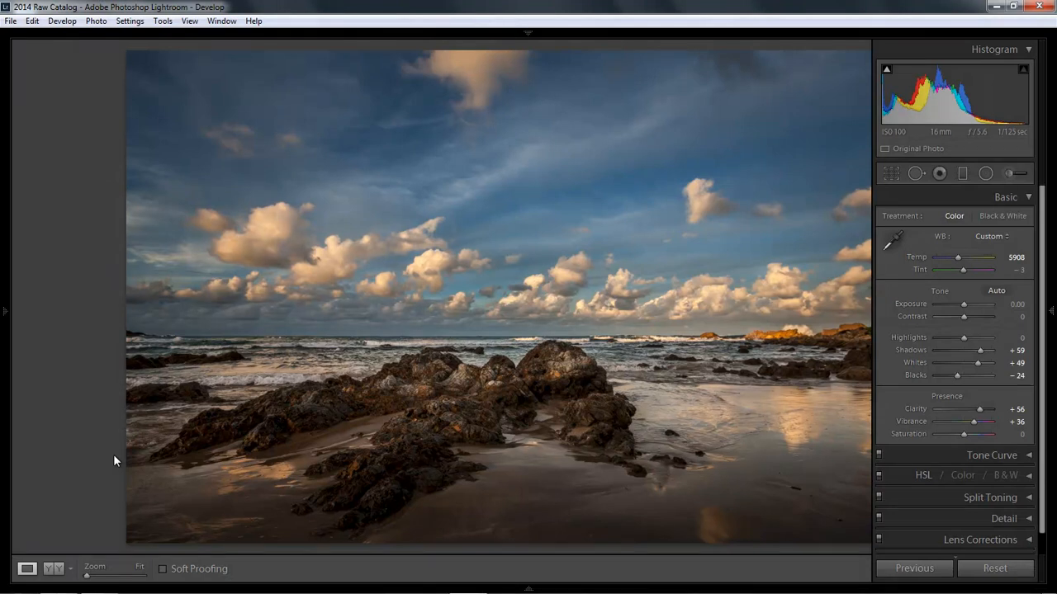
pyautogui.press('Tab')
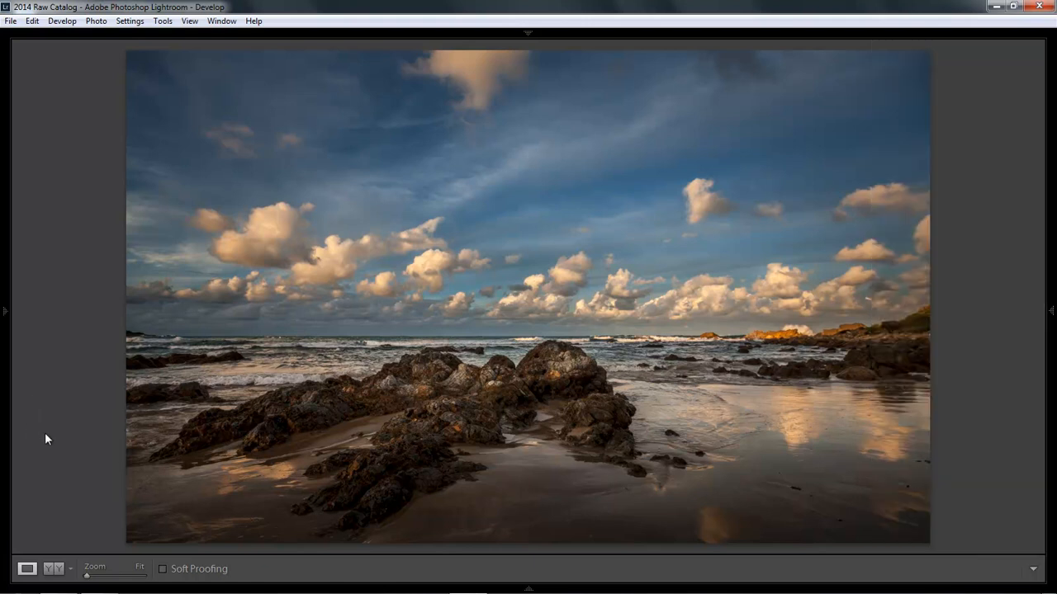
pyautogui.press('f')
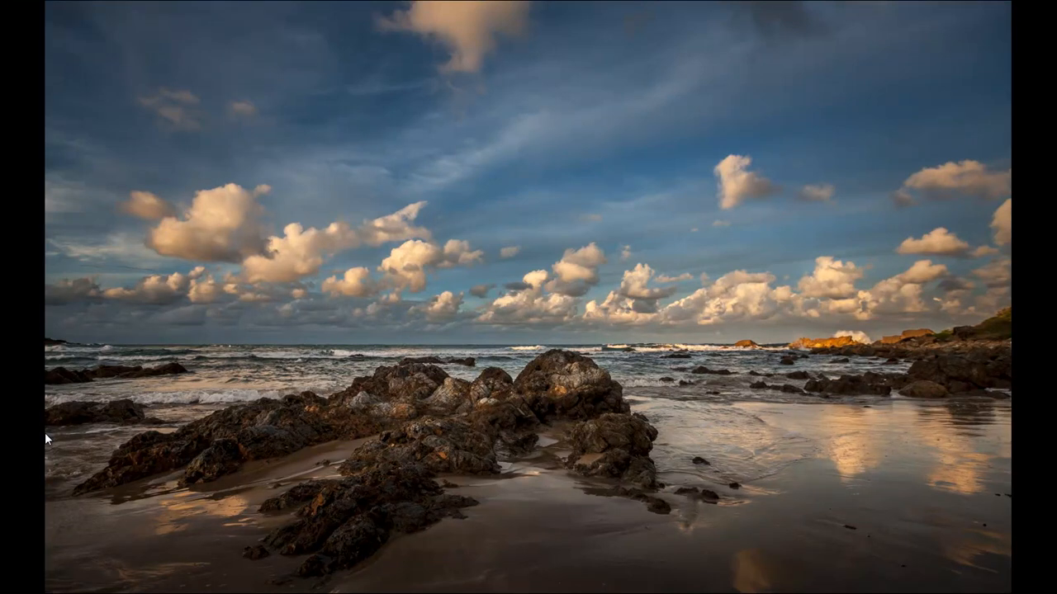
pyautogui.press('\\')
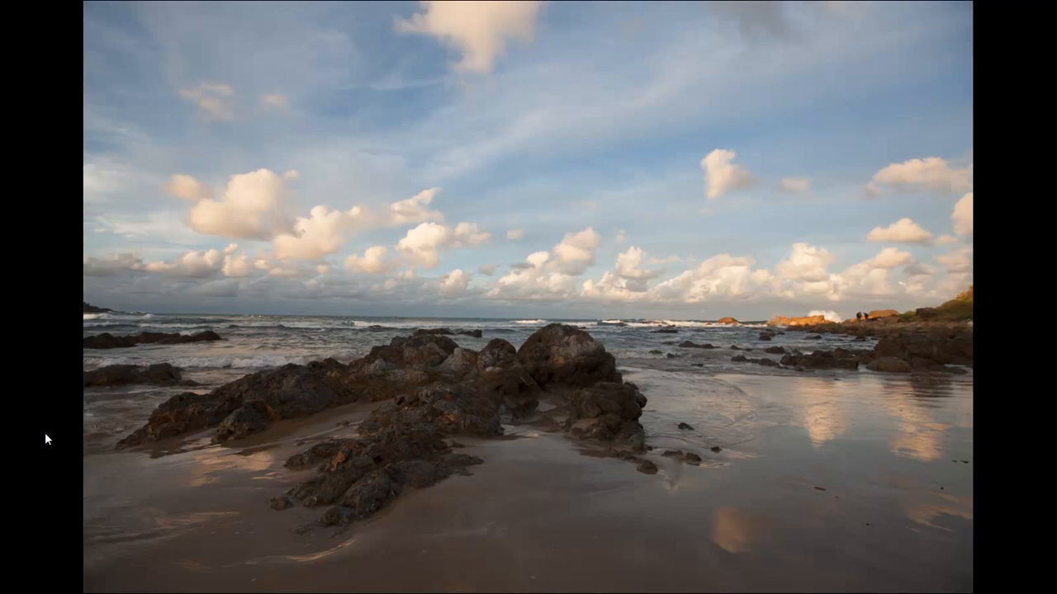
pyautogui.press('\\')
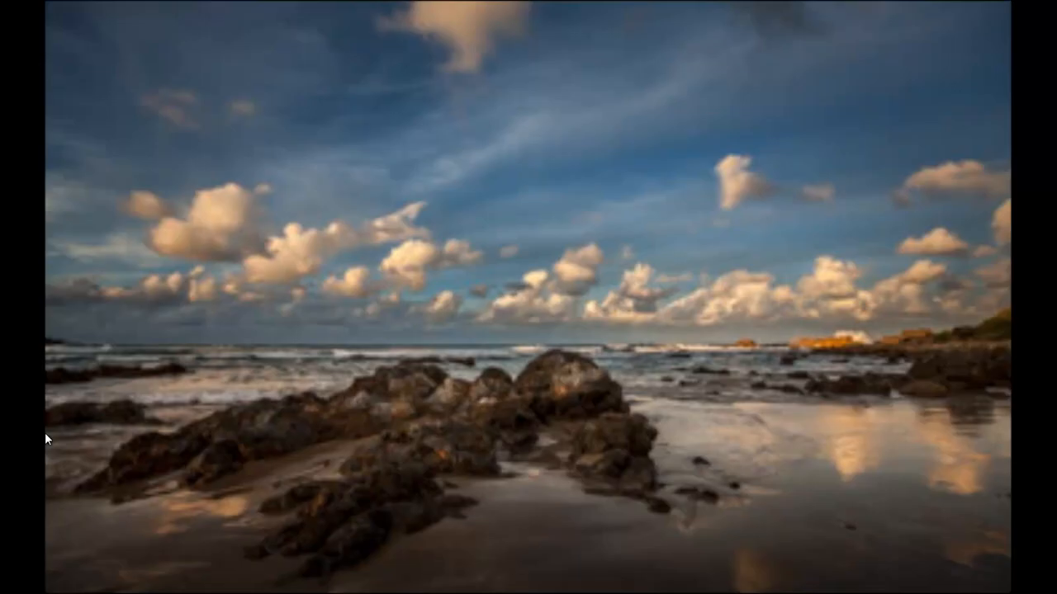